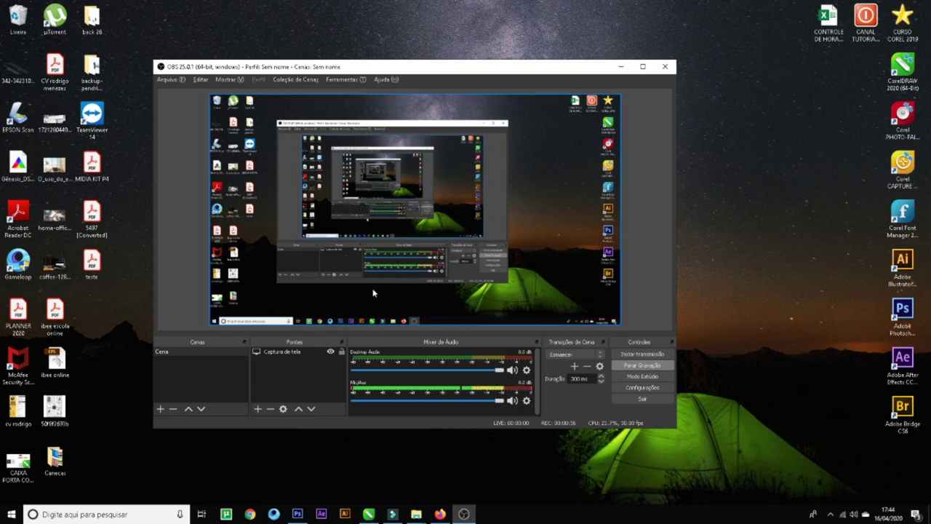
{"action": "right_click", "coordinate": [270, 373]}
{"action": "mouse_move", "coordinate": [291, 384]}
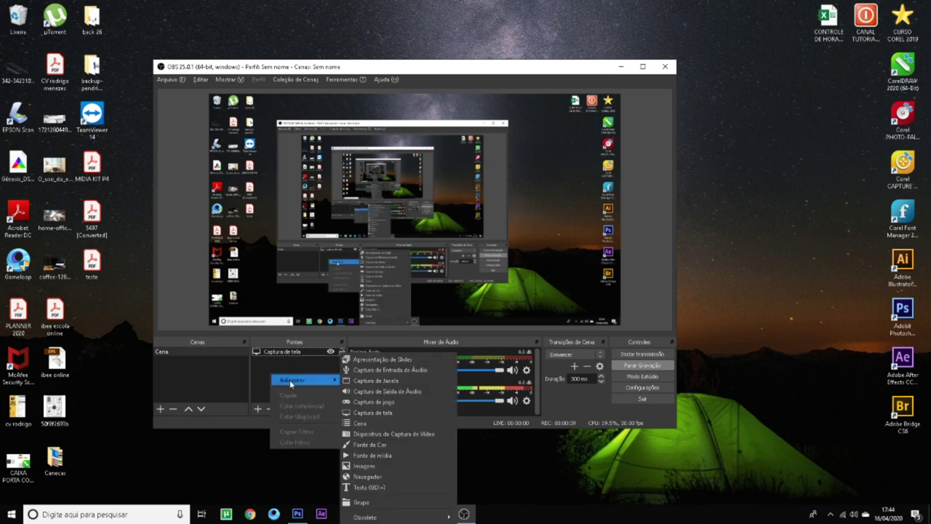
{"action": "left_click", "coordinate": [393, 414]}
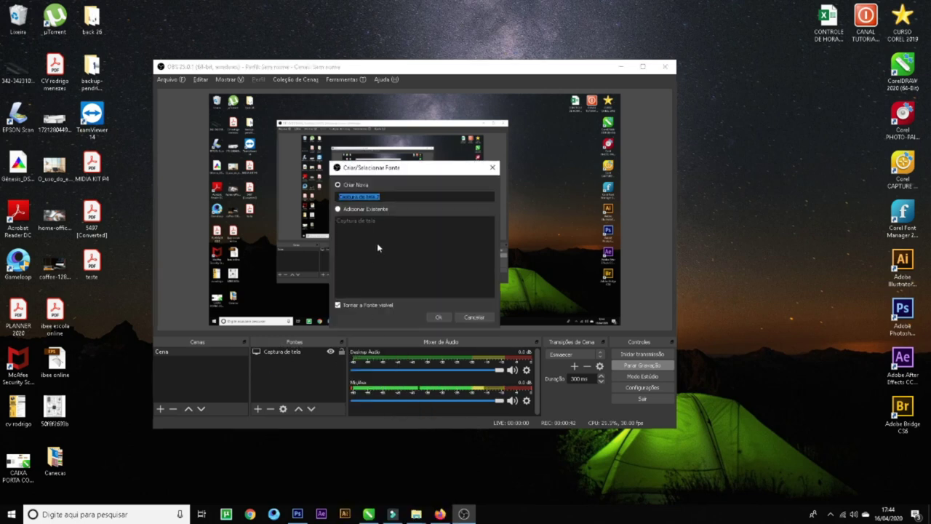
{"action": "left_click_drag", "start_coordinate": [419, 174], "coordinate": [640, 152]}
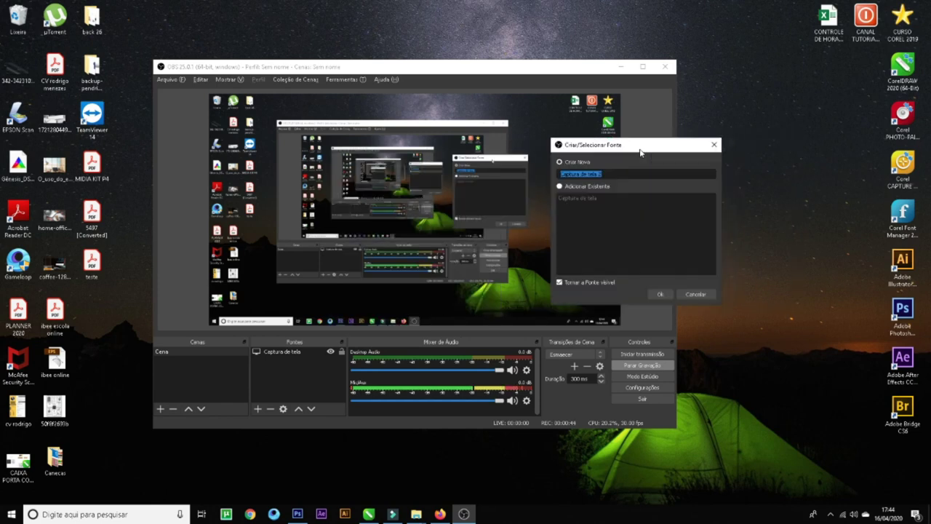
{"action": "type", "text": "Jogo"}
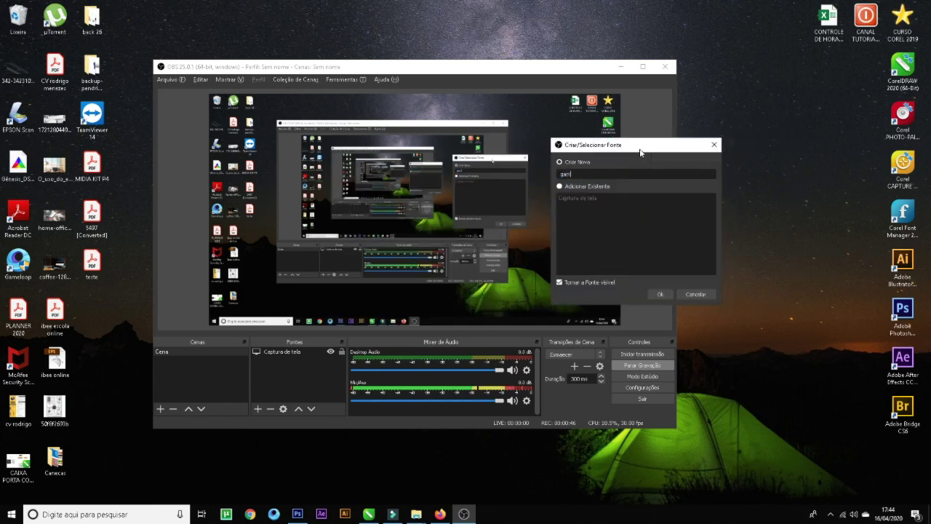
{"action": "type", "text": "tuto"}
{"action": "key", "text": "BackSpace"}
{"action": "key", "text": "BackSpace"}
{"action": "key", "text": "BackSpace"}
{"action": "key", "text": "BackSpace"}
{"action": "key", "text": "BackSpace"}
{"action": "key", "text": "BackSpace"}
{"action": "key", "text": "BackSpace"}
{"action": "left_click", "coordinate": [714, 145]}
{"action": "left_click_drag", "start_coordinate": [720, 161], "coordinate": [826, 357]}
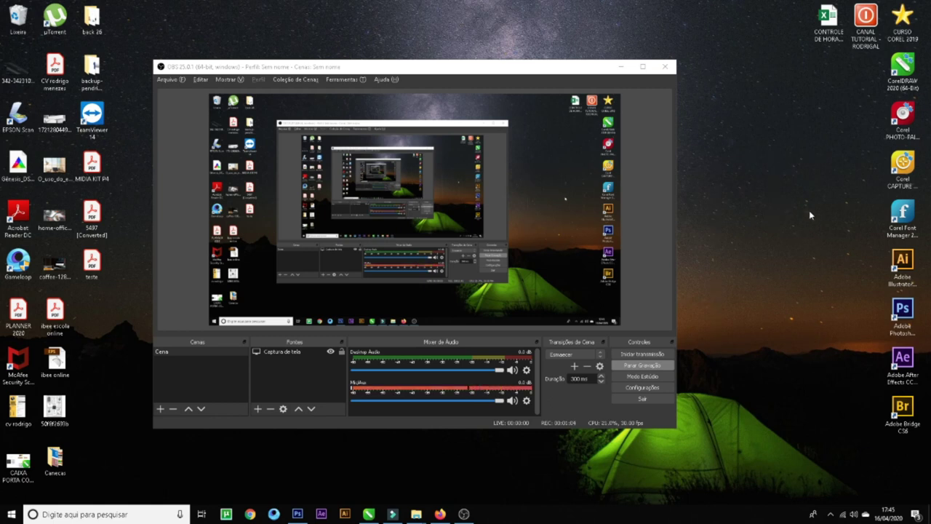
{"action": "left_click", "coordinate": [903, 115]}
{"action": "left_click_drag", "start_coordinate": [903, 113], "coordinate": [830, 114]}
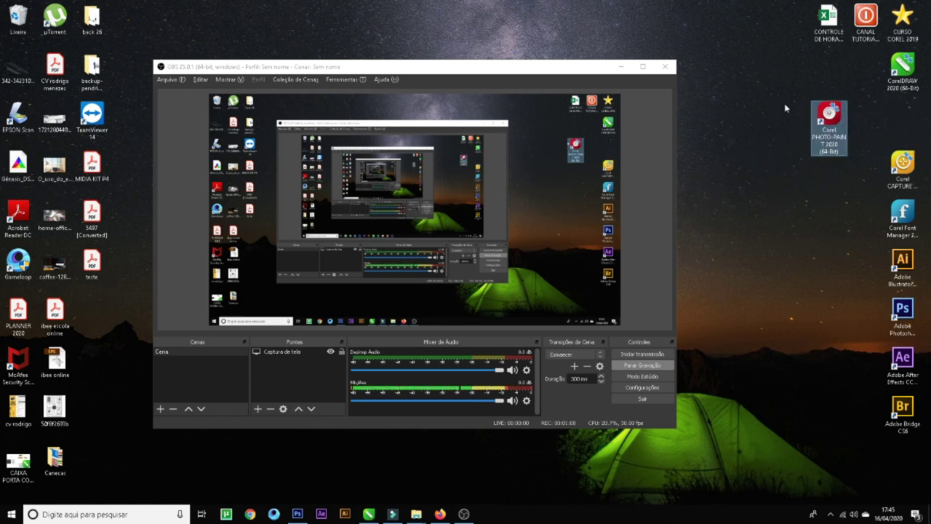
{"action": "left_click_drag", "start_coordinate": [840, 115], "coordinate": [906, 117]}
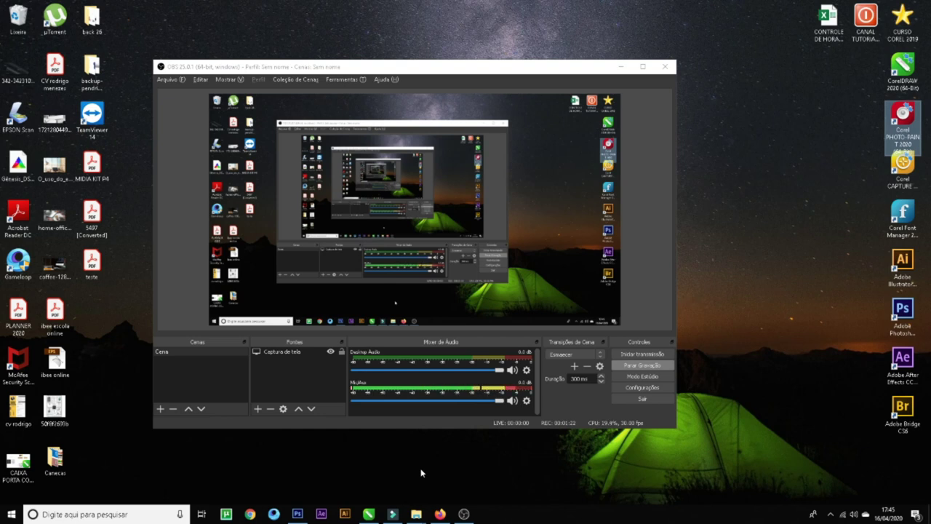
- Switch to CorelDRAW and shift all the Águacrim artwork elements sideways to free the space on their left
{"action": "left_click", "coordinate": [369, 514]}
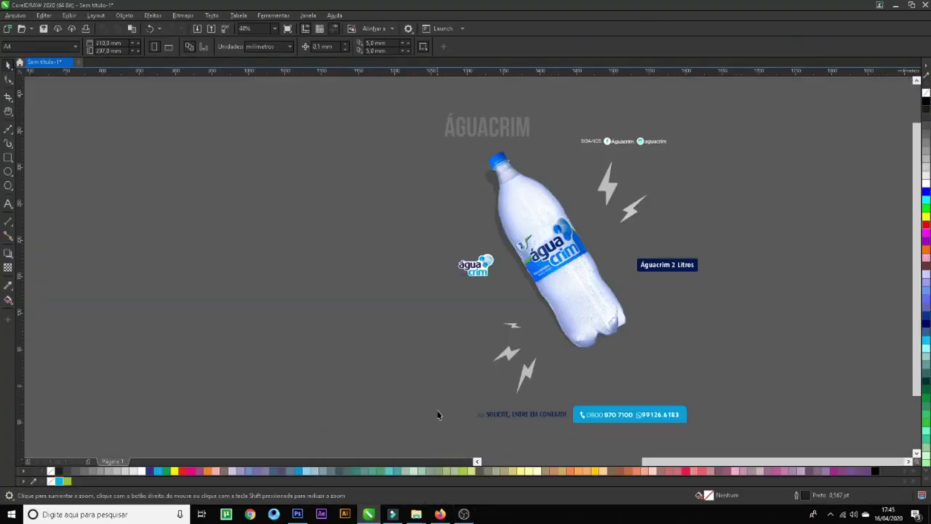
{"action": "left_click", "coordinate": [464, 514]}
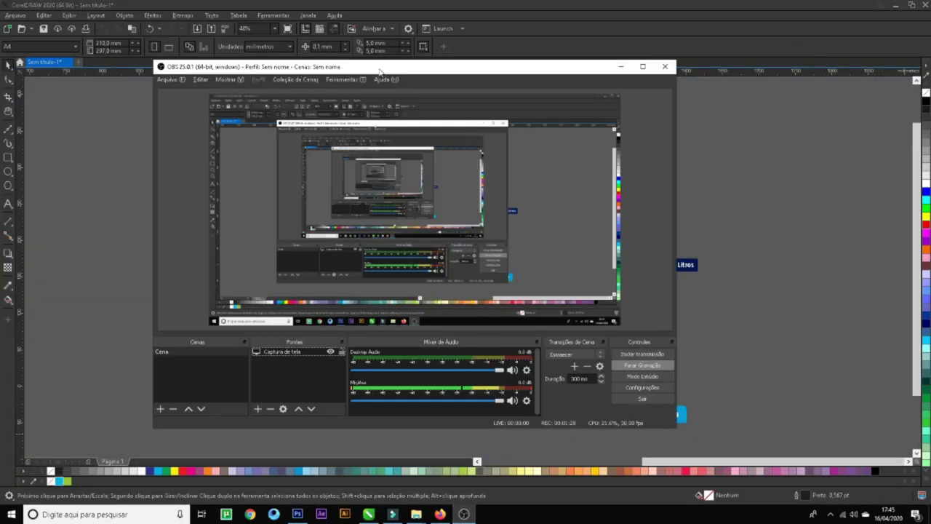
{"action": "key", "text": "alt+Tab"}
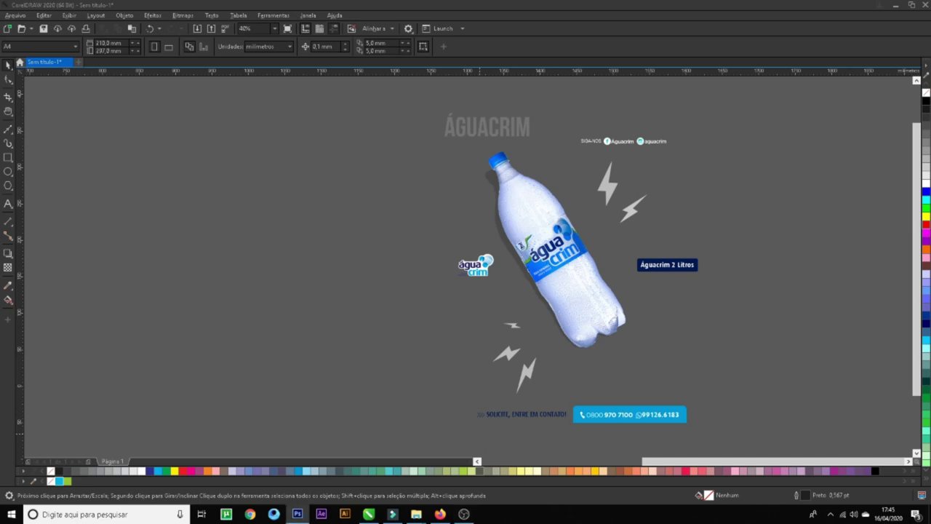
{"action": "left_click_drag", "start_coordinate": [413, 99], "coordinate": [770, 447]}
{"action": "left_click_drag", "start_coordinate": [581, 278], "coordinate": [682, 280]}
{"action": "left_click", "coordinate": [305, 173]}
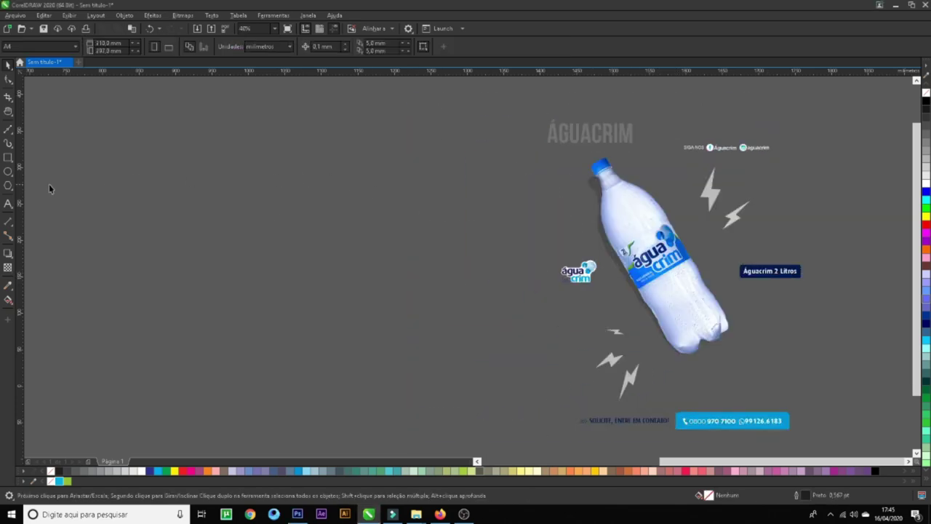
- Draw a square of about 432 mm per side in the empty space left of the Águacrim artwork
{"action": "left_click", "coordinate": [8, 157]}
{"action": "left_click_drag", "start_coordinate": [175, 105], "coordinate": [491, 422]}
{"action": "key", "text": "space"}
{"action": "left_click", "coordinate": [280, 253]}
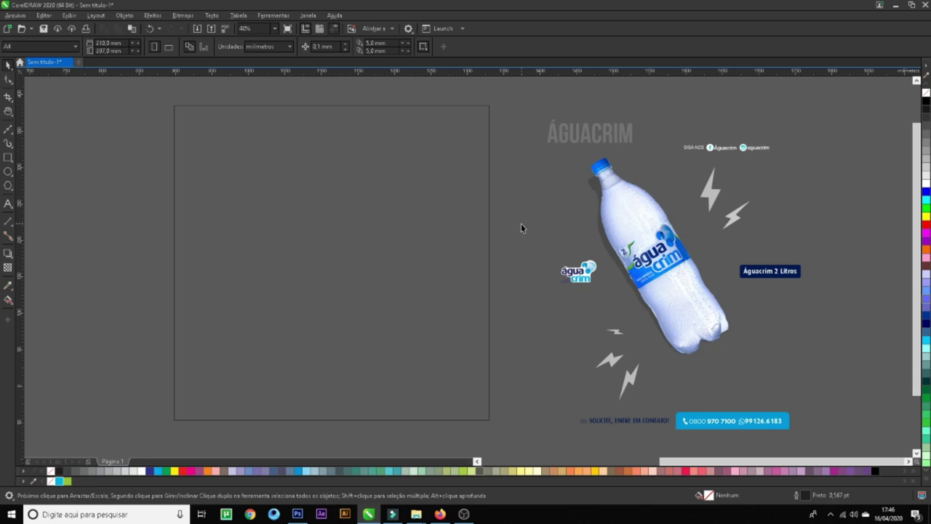
{"action": "left_click", "coordinate": [338, 197]}
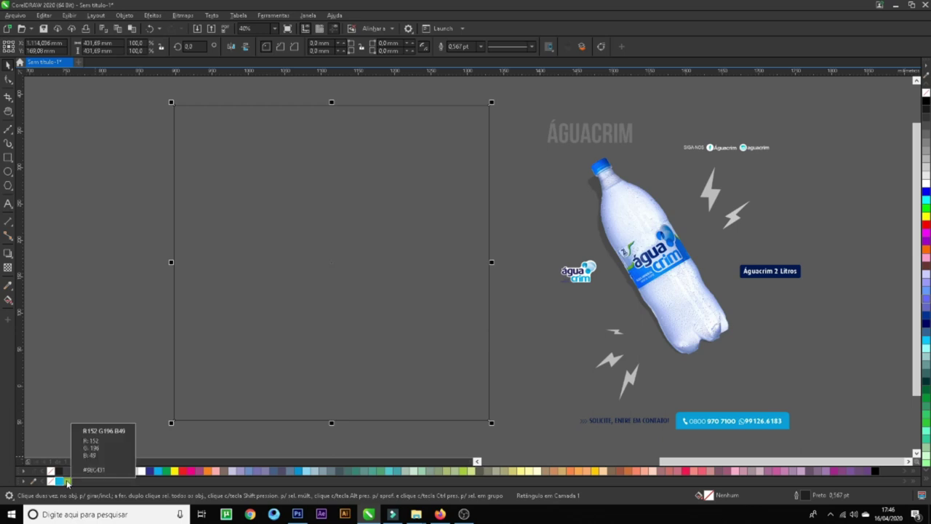
{"action": "left_click", "coordinate": [98, 360]}
{"action": "key", "text": "z"}
{"action": "left_click_drag", "start_coordinate": [508, 118], "coordinate": [746, 271]}
{"action": "scroll", "coordinate": [447, 213], "scroll_direction": "down", "scroll_amount": 4}
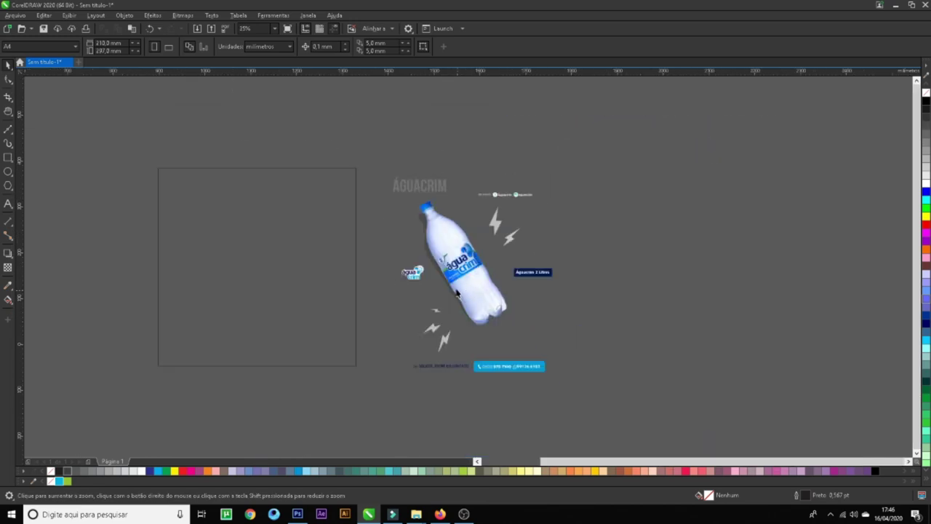
{"action": "scroll", "coordinate": [492, 357], "scroll_direction": "up", "scroll_amount": 3}
{"action": "left_click_drag", "start_coordinate": [270, 190], "coordinate": [557, 327]}
{"action": "scroll", "coordinate": [222, 275], "scroll_direction": "down", "scroll_amount": 5}
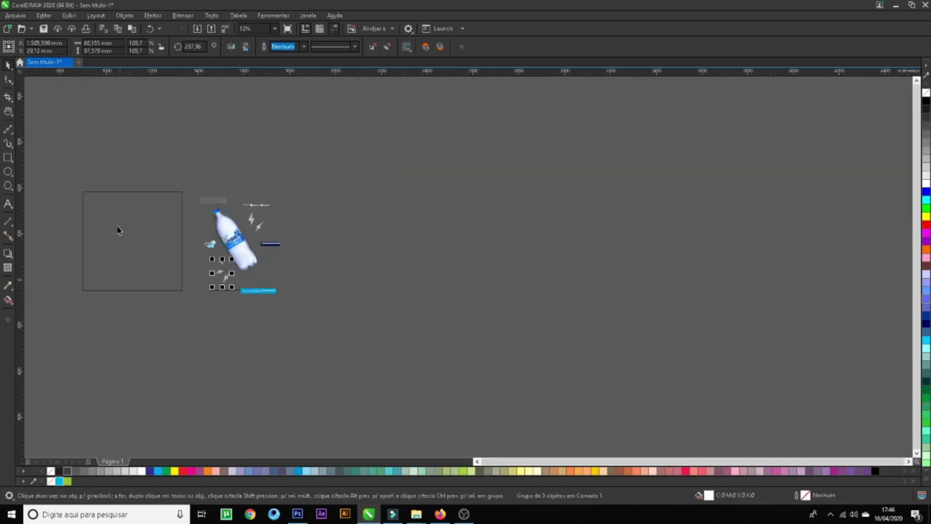
- Fill the square with green R152 G196 B49, remove its outline and shift it slightly
{"action": "scroll", "coordinate": [334, 329], "scroll_direction": "up", "scroll_amount": 3}
{"action": "left_click", "coordinate": [230, 256]}
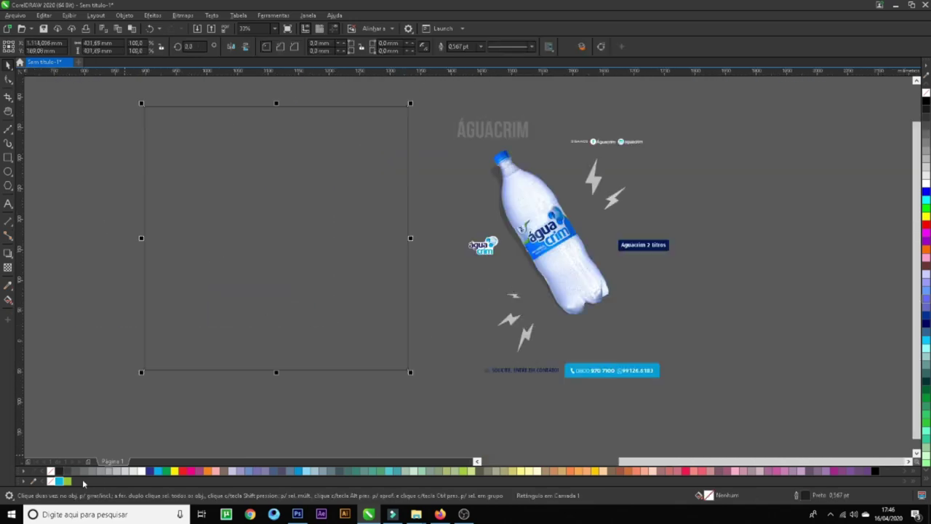
{"action": "left_click", "coordinate": [67, 481]}
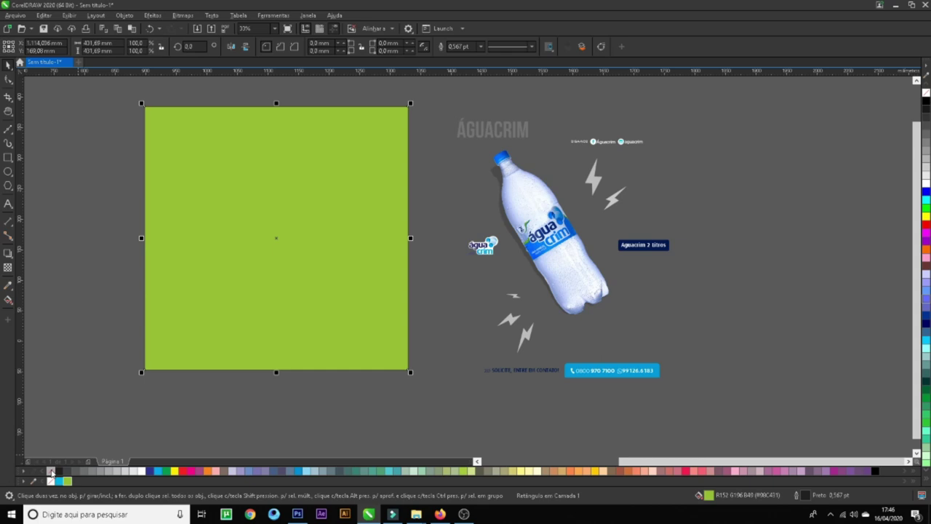
{"action": "key", "text": "Escape"}
{"action": "left_click_drag", "start_coordinate": [318, 302], "coordinate": [313, 304]}
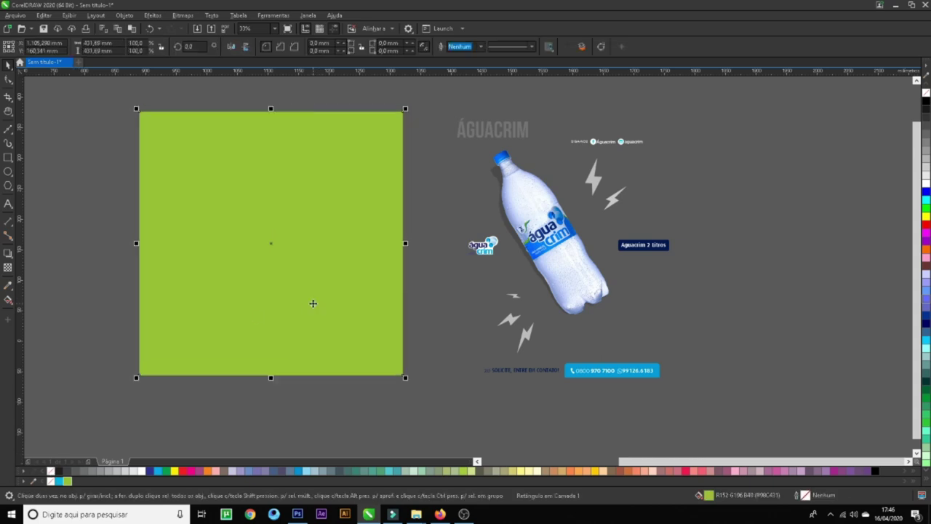
- Create a copy of the green square scaled to 50% height, covering its lower half
{"action": "left_click_drag", "start_coordinate": [270, 111], "coordinate": [274, 170]}
{"action": "key", "text": "Escape"}
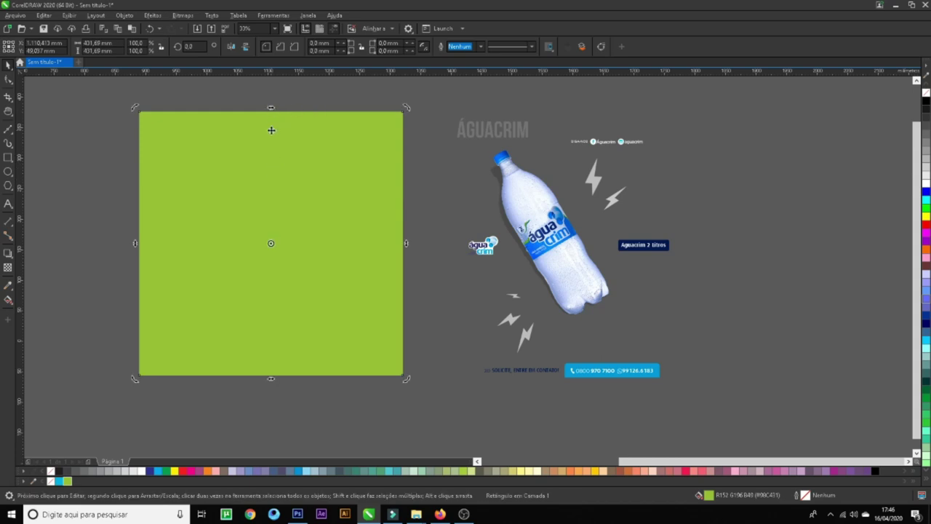
{"action": "left_click_drag", "start_coordinate": [271, 110], "coordinate": [273, 242]}
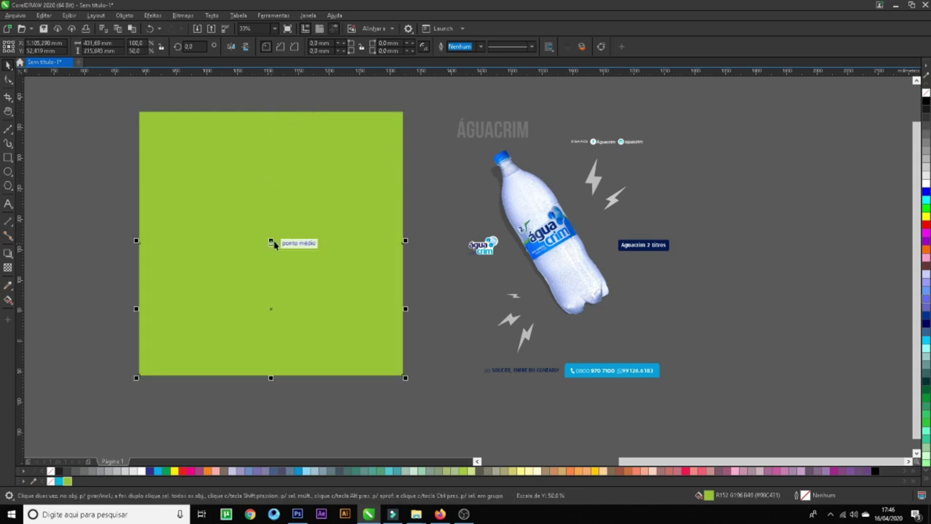
- Convert the half-height copy to curves and reshape its upper edge into a wave rising to the right
{"action": "key", "text": "ctrl+q"}
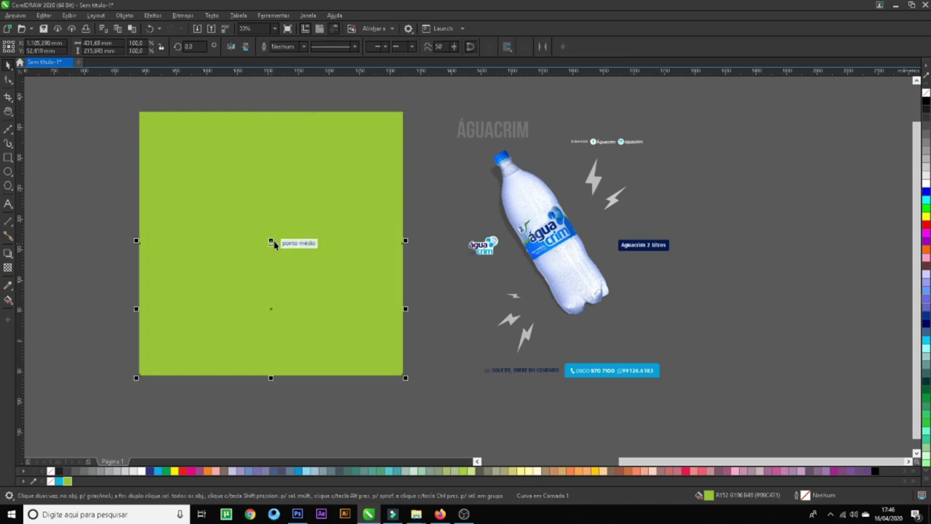
{"action": "key", "text": "F10"}
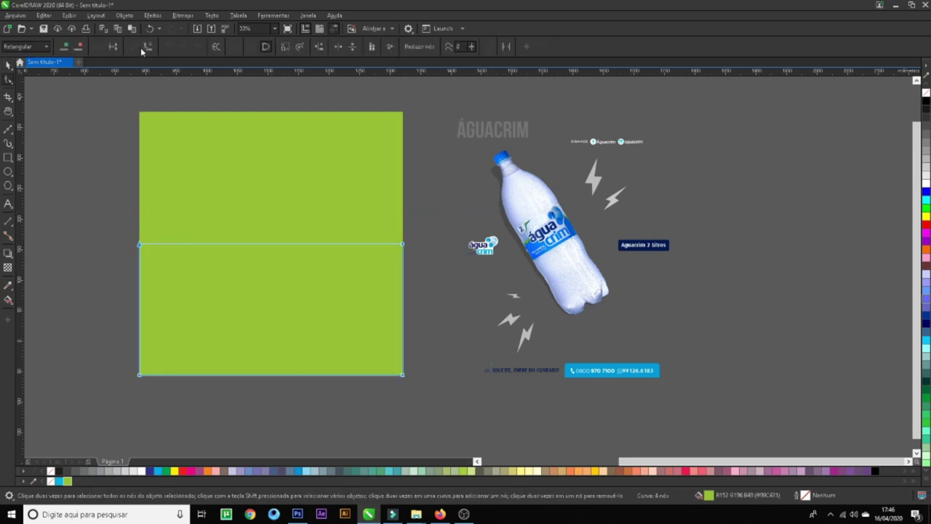
{"action": "left_click_drag", "start_coordinate": [93, 236], "coordinate": [144, 294]}
{"action": "left_click_drag", "start_coordinate": [404, 249], "coordinate": [402, 217]}
- Fill the wave shape with the light blue document colour and reduce its height to about 97.7%
{"action": "left_click", "coordinate": [58, 481]}
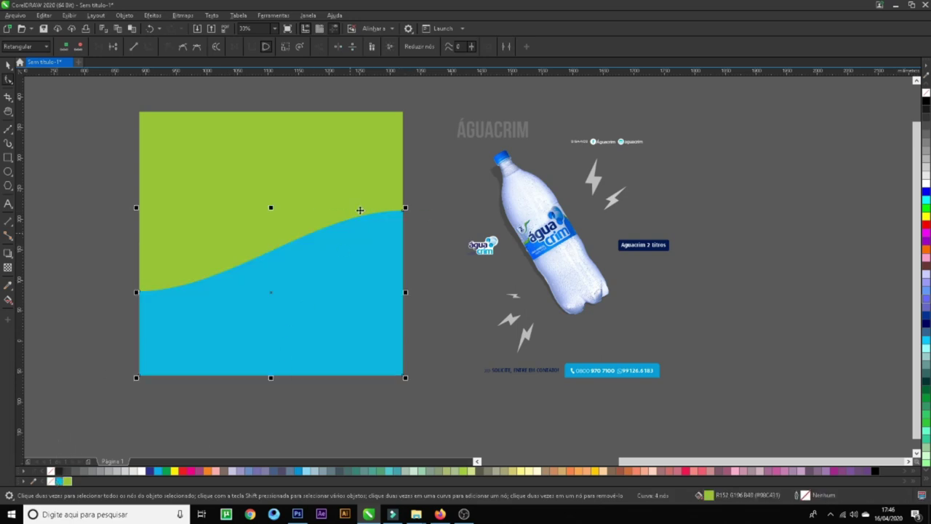
{"action": "key", "text": "space"}
{"action": "scroll", "coordinate": [370, 204], "scroll_direction": "up", "scroll_amount": 5}
{"action": "left_click", "coordinate": [643, 232]}
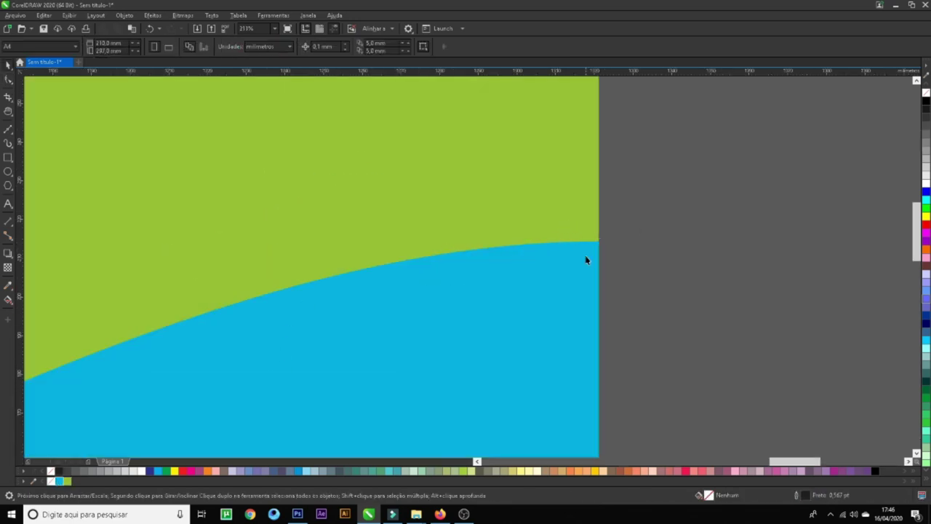
{"action": "key", "text": "F4"}
{"action": "left_click", "coordinate": [335, 276]}
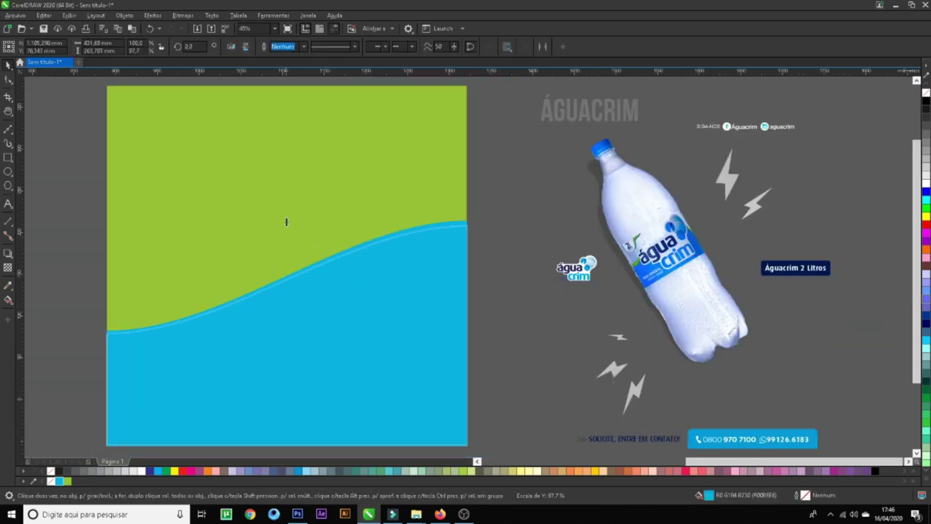
- Place the bottle over the centre of the green and blue background and enlarge it slightly
{"action": "left_click_drag", "start_coordinate": [671, 291], "coordinate": [309, 282]}
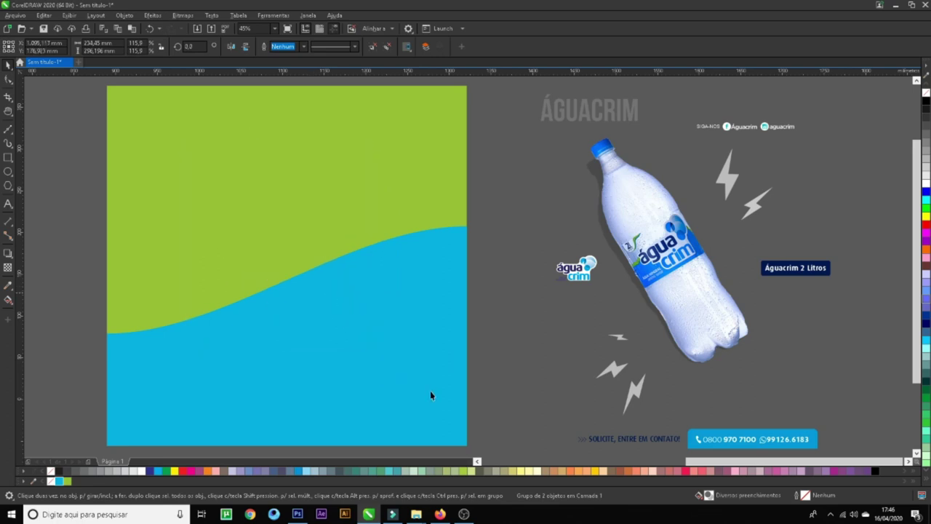
{"action": "key", "text": "z"}
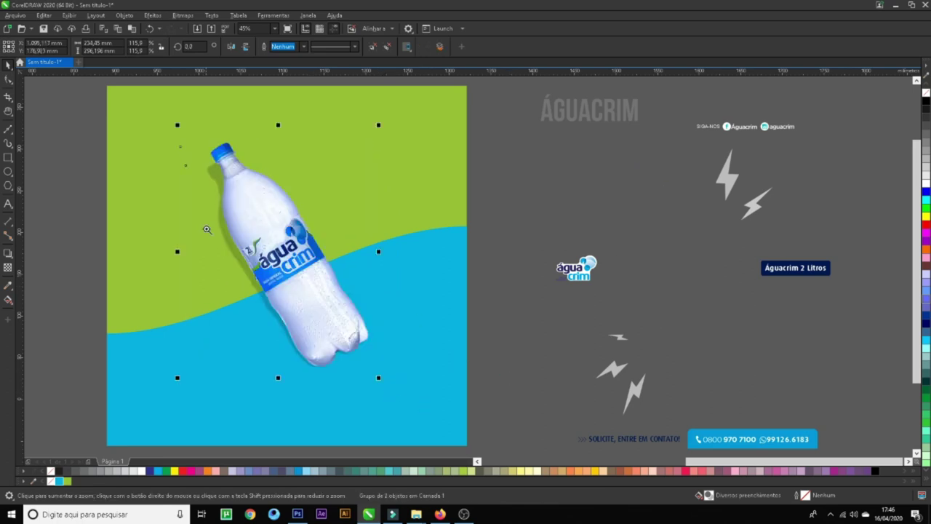
{"action": "scroll", "coordinate": [219, 276], "scroll_direction": "up", "scroll_amount": 4}
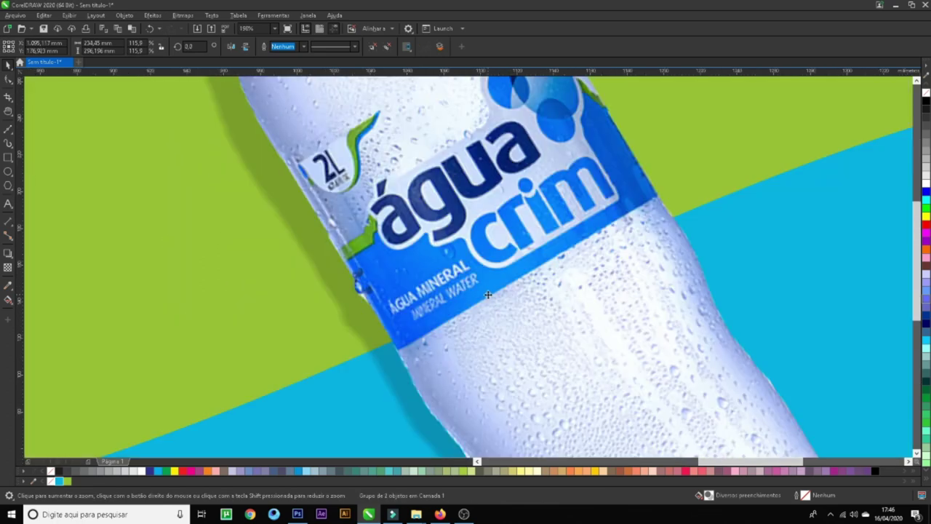
{"action": "scroll", "coordinate": [465, 276], "scroll_direction": "down", "scroll_amount": 2}
{"action": "left_click_drag", "start_coordinate": [375, 120], "coordinate": [574, 203]}
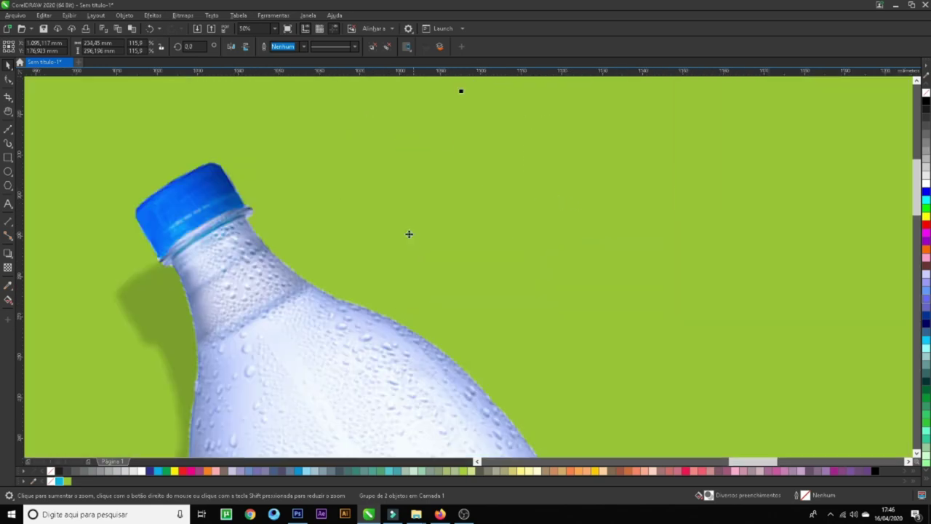
{"action": "key", "text": "F4"}
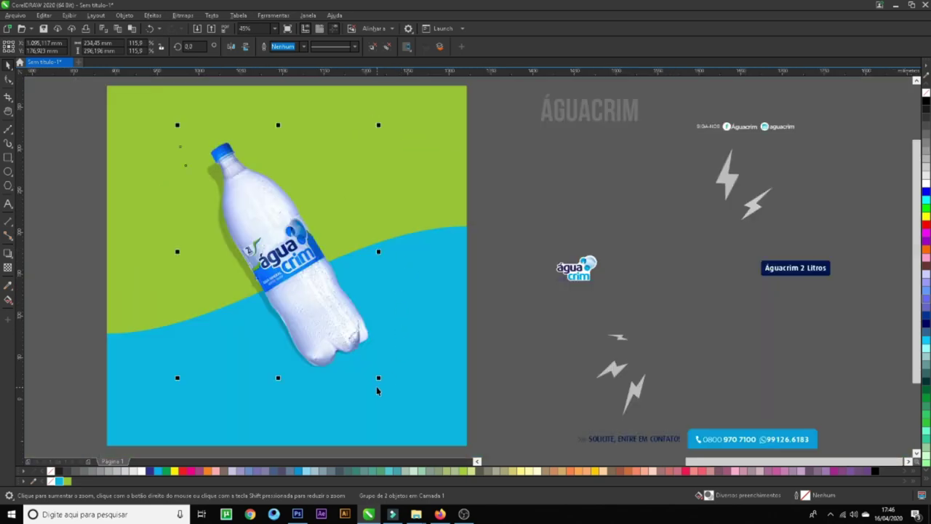
{"action": "left_click_drag", "start_coordinate": [380, 379], "coordinate": [386, 386]}
- Enlarge the ÁGUACRIM text to about 410 mm wide and position it across the upper edge of the green square
{"action": "left_click_drag", "start_coordinate": [542, 102], "coordinate": [454, 225]}
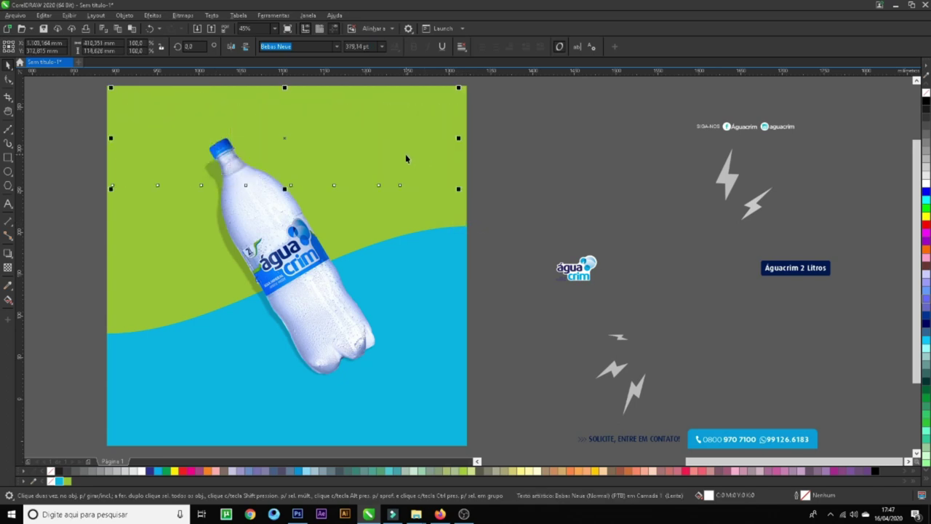
{"action": "left_click_drag", "start_coordinate": [364, 150], "coordinate": [368, 114]}
- PowerClip the large ÁGUACRIM text inside the green square
{"action": "right_click", "coordinate": [368, 114]}
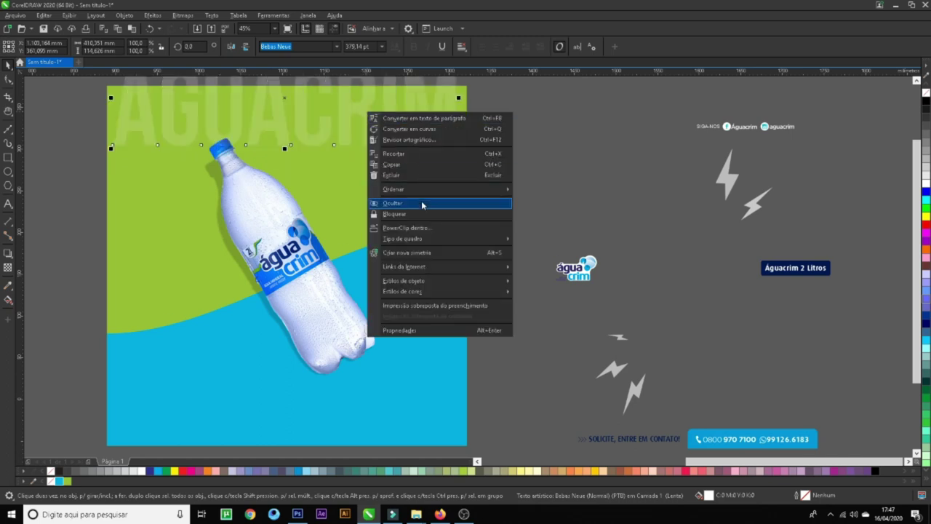
{"action": "left_click", "coordinate": [418, 228]}
{"action": "left_click", "coordinate": [371, 181]}
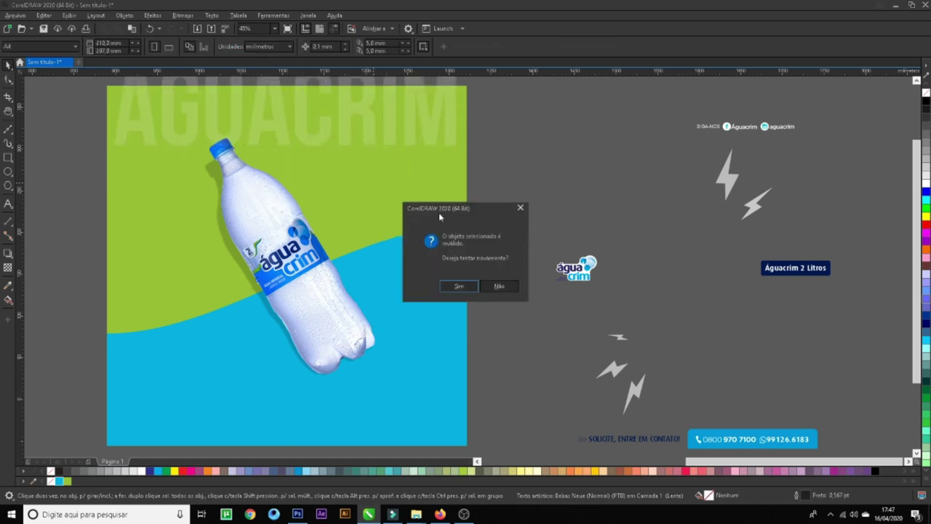
{"action": "left_click", "coordinate": [459, 287]}
{"action": "left_click", "coordinate": [335, 139]}
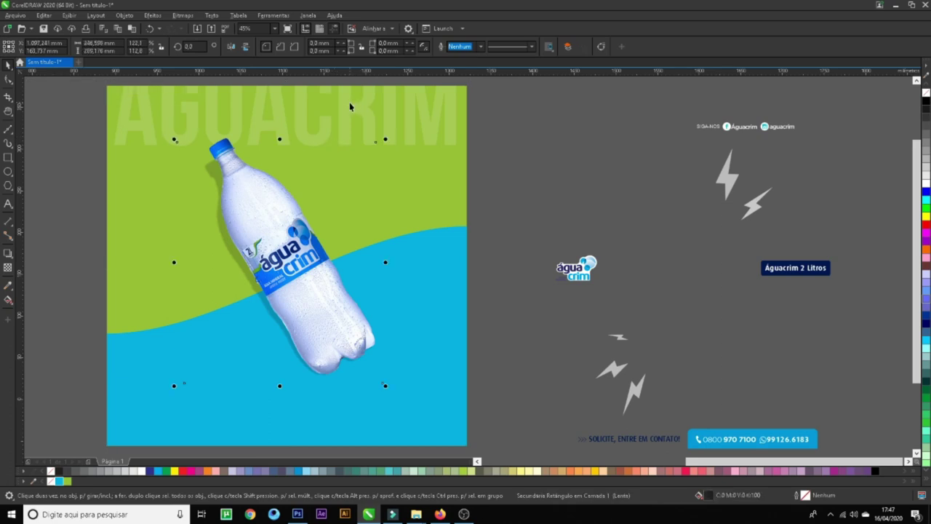
- Edit the green square's PowerClip contents and stack two copies of the ÁGUACRIM text below the original
{"action": "double_click", "coordinate": [350, 106]}
{"action": "left_click", "coordinate": [345, 118]}
{"action": "left_click_drag", "start_coordinate": [345, 118], "coordinate": [339, 191]}
{"action": "key", "text": "ctrl+d"}
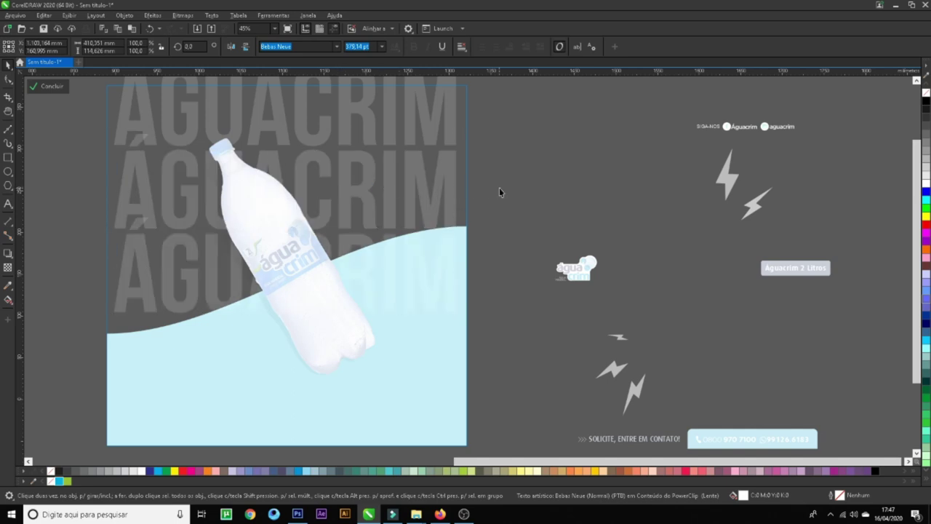
- Add the last ÁGUACRIM copies below the text stack and PowerClip the blue wave inside the green square
{"action": "key", "text": "ctrl+d"}
{"action": "left_click", "coordinate": [65, 305], "text": "ctrl"}
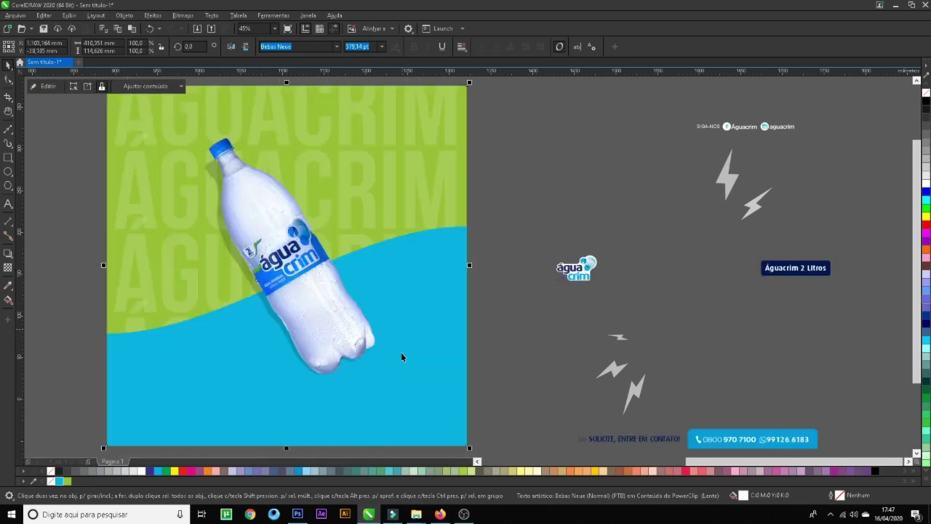
{"action": "left_click", "coordinate": [401, 352]}
{"action": "right_click", "coordinate": [431, 270]}
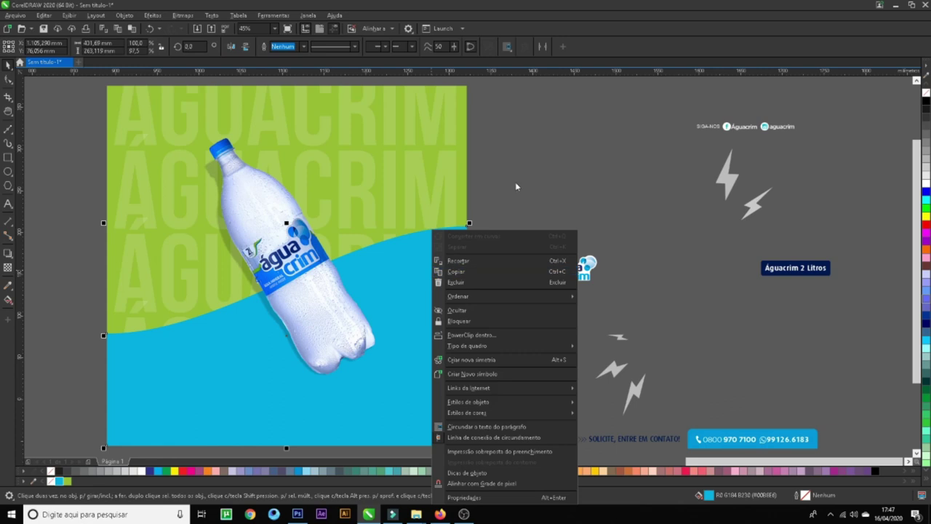
{"action": "left_click", "coordinate": [477, 337]}
- Edit the green square's PowerClip contents and make the two lowest ÁGUACRIM text rows over the blue wave more transparent
{"action": "scroll", "coordinate": [458, 255], "scroll_direction": "up", "scroll_amount": 5}
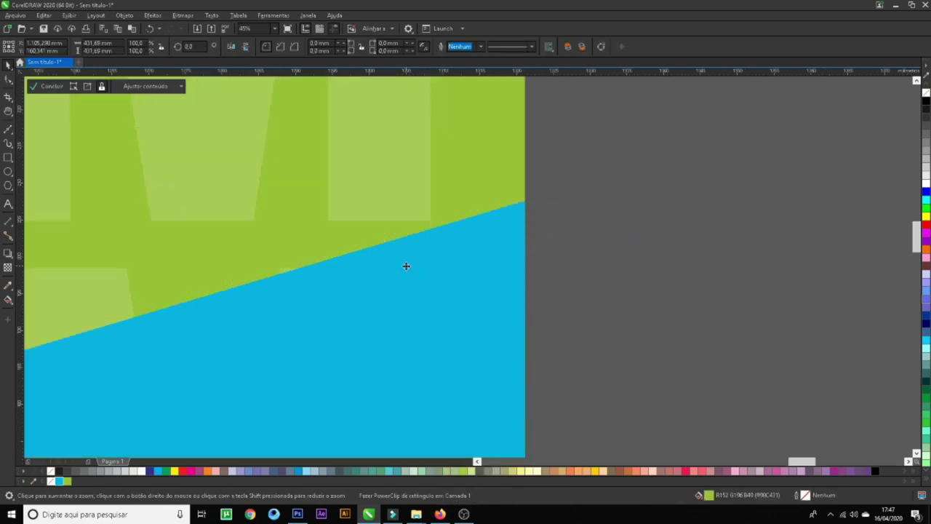
{"action": "left_click", "coordinate": [485, 265], "text": "ctrl"}
{"action": "key", "text": "Escape"}
{"action": "scroll", "coordinate": [480, 266], "scroll_direction": "down", "scroll_amount": 7}
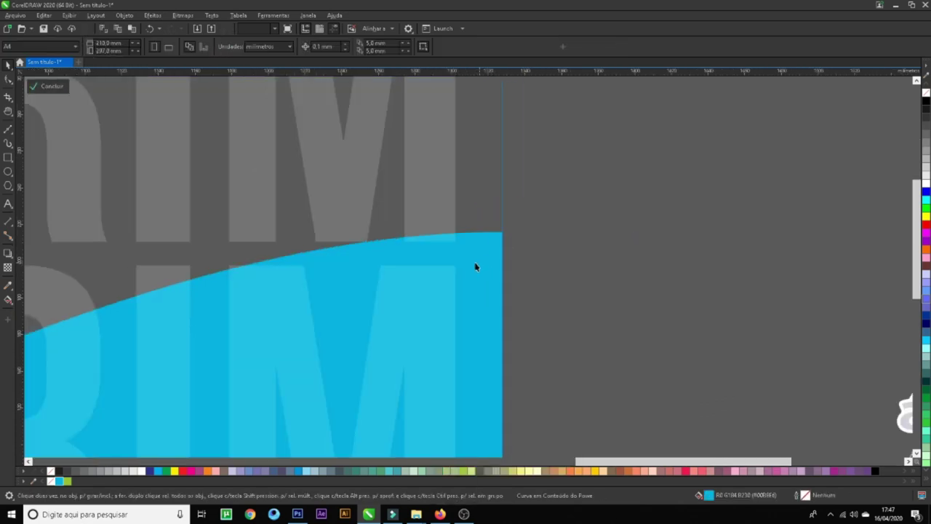
{"action": "key", "text": "z"}
{"action": "left_click_drag", "start_coordinate": [226, 233], "coordinate": [510, 423]}
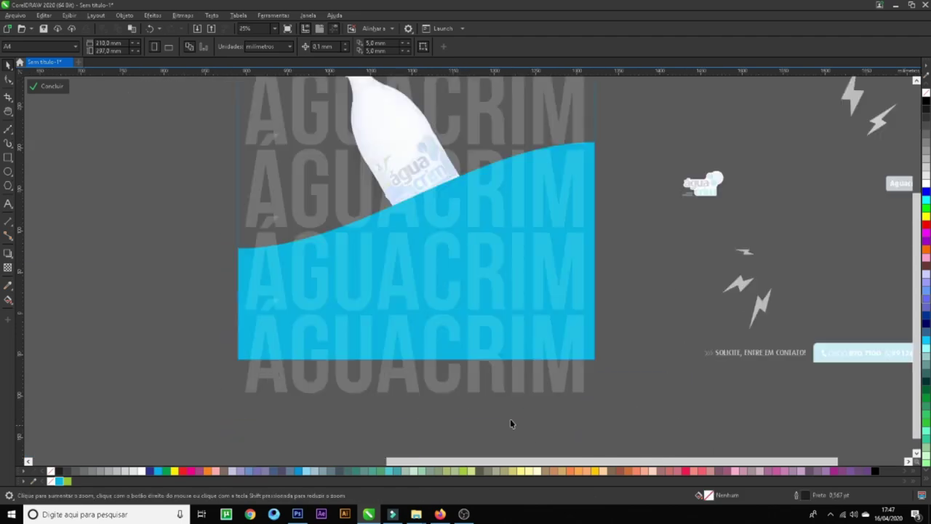
{"action": "key", "text": "space"}
{"action": "left_click", "coordinate": [426, 384]}
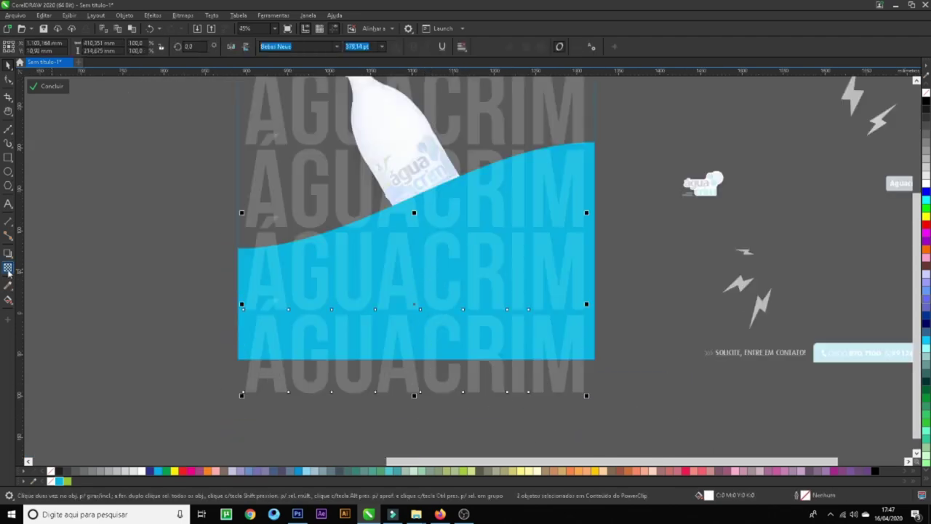
{"action": "left_click", "coordinate": [8, 267]}
{"action": "left_click", "coordinate": [56, 51]}
{"action": "key", "text": "space"}
{"action": "scroll", "coordinate": [329, 289], "scroll_direction": "up", "scroll_amount": 3}
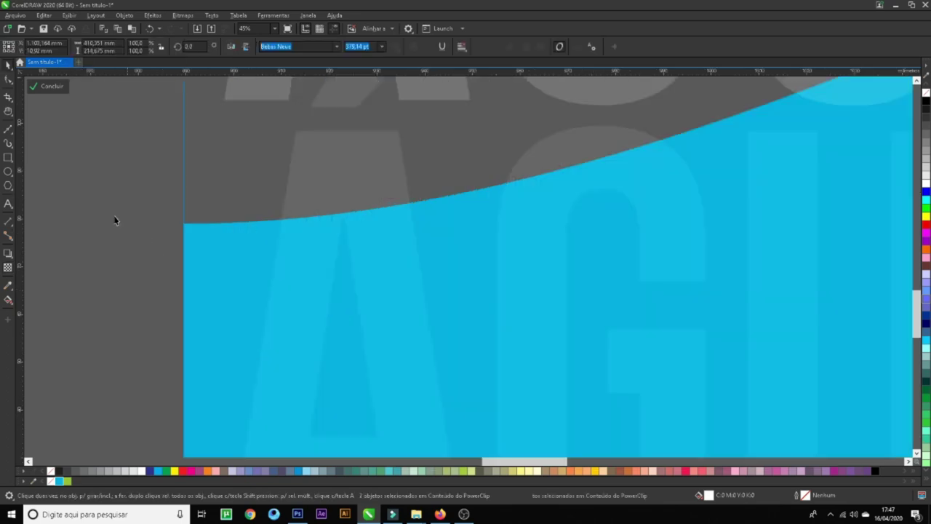
{"action": "scroll", "coordinate": [310, 308], "scroll_direction": "up", "scroll_amount": 2}
{"action": "scroll", "coordinate": [356, 284], "scroll_direction": "down", "scroll_amount": 6}
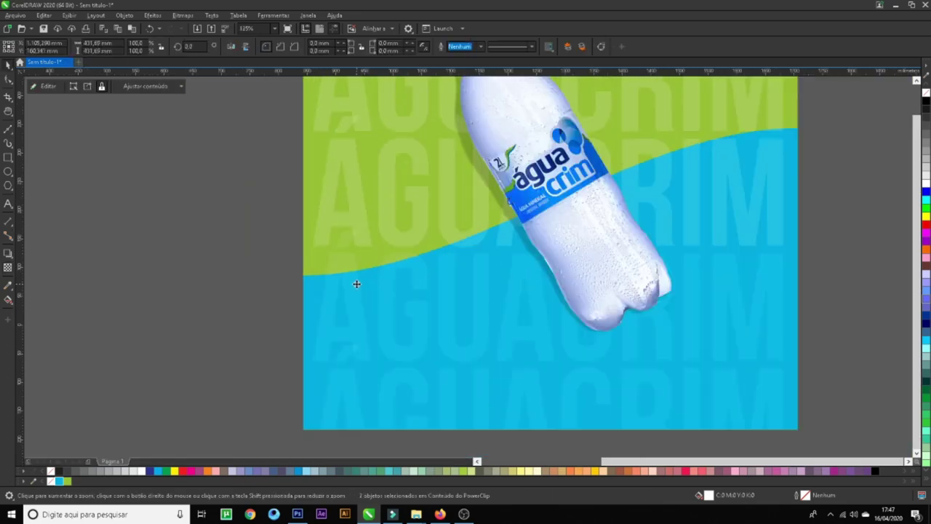
- Move the Água Crim logo into the upper right corner of the advert and enlarge it
{"action": "left_click_drag", "start_coordinate": [332, 178], "coordinate": [615, 331]}
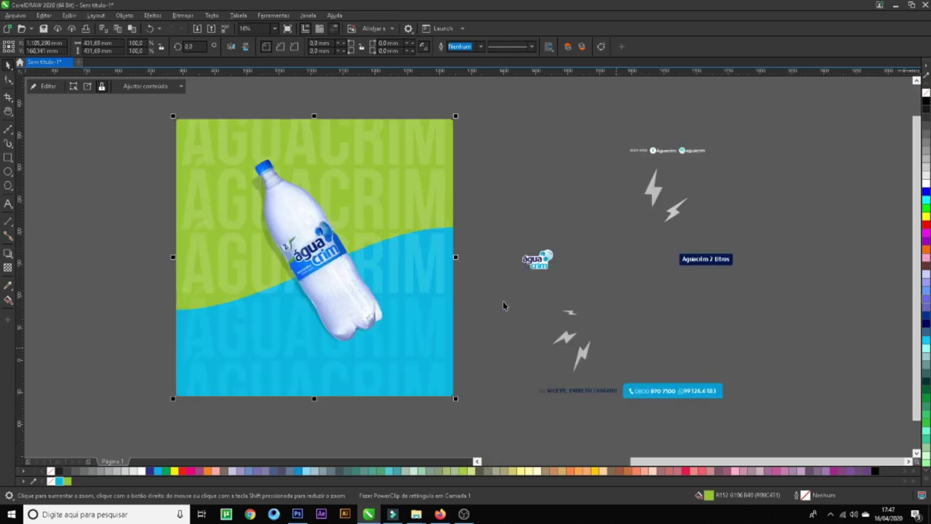
{"action": "left_click", "coordinate": [531, 233]}
{"action": "left_click", "coordinate": [539, 259]}
{"action": "left_click_drag", "start_coordinate": [521, 248], "coordinate": [414, 149]}
{"action": "key", "text": "Escape"}
{"action": "key", "text": "z"}
{"action": "scroll", "coordinate": [397, 156], "scroll_direction": "up", "scroll_amount": 3}
{"action": "key", "text": "Escape"}
{"action": "scroll", "coordinate": [620, 237], "scroll_direction": "down", "scroll_amount": 2}
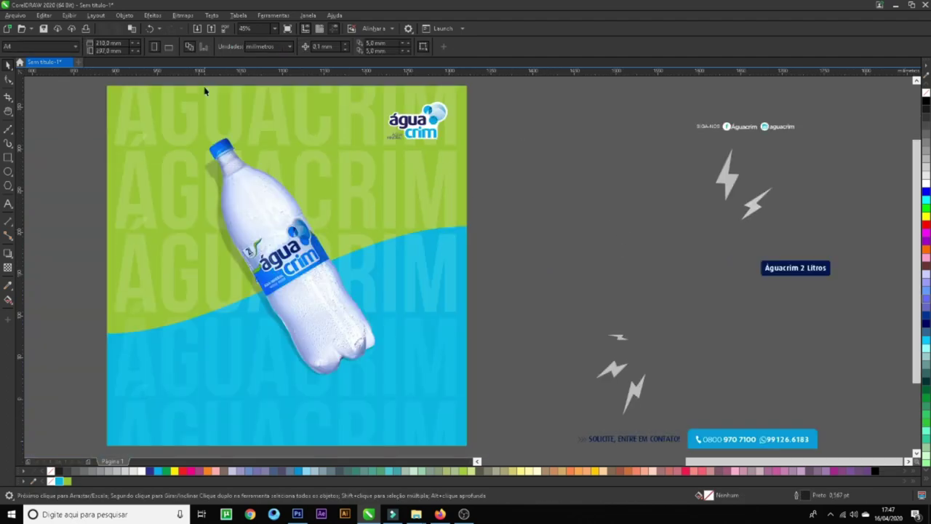
- Move the SOLICITE, ENTRE EM CONTATO! group onto the advert so its phone box sits on the bottom edge
{"action": "scroll", "coordinate": [528, 172], "scroll_direction": "down", "scroll_amount": 3}
{"action": "left_click_drag", "start_coordinate": [251, 110], "coordinate": [651, 318]}
{"action": "key", "text": "space"}
{"action": "left_click_drag", "start_coordinate": [768, 411], "coordinate": [522, 373]}
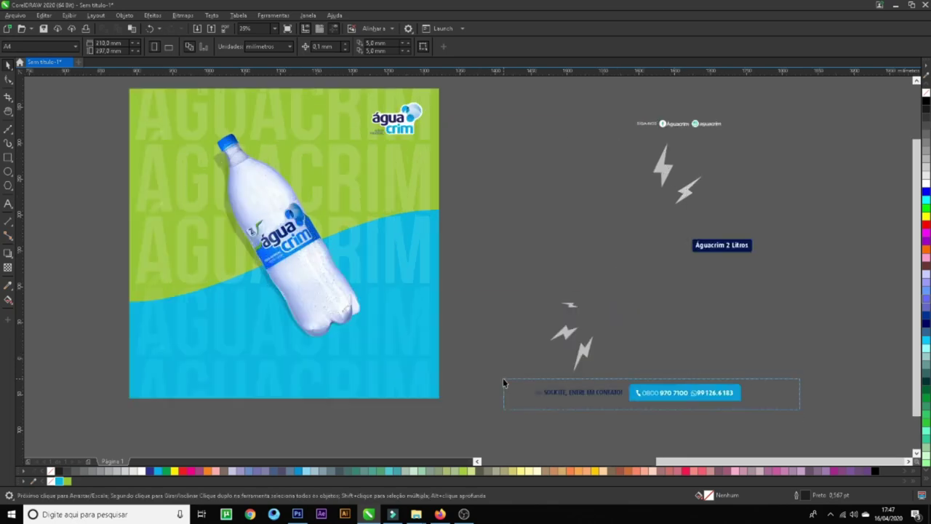
{"action": "left_click_drag", "start_coordinate": [690, 395], "coordinate": [325, 377]}
{"action": "left_click_drag", "start_coordinate": [378, 364], "coordinate": [411, 357]}
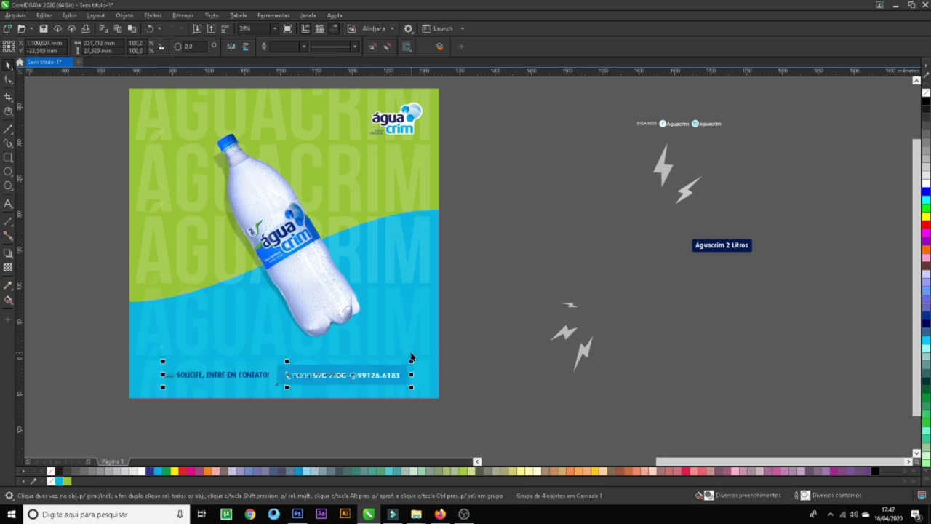
{"action": "left_click_drag", "start_coordinate": [378, 384], "coordinate": [389, 398]}
- Fill the rounded box behind the phone numbers with the green of the background
{"action": "left_click", "coordinate": [405, 388], "text": "ctrl"}
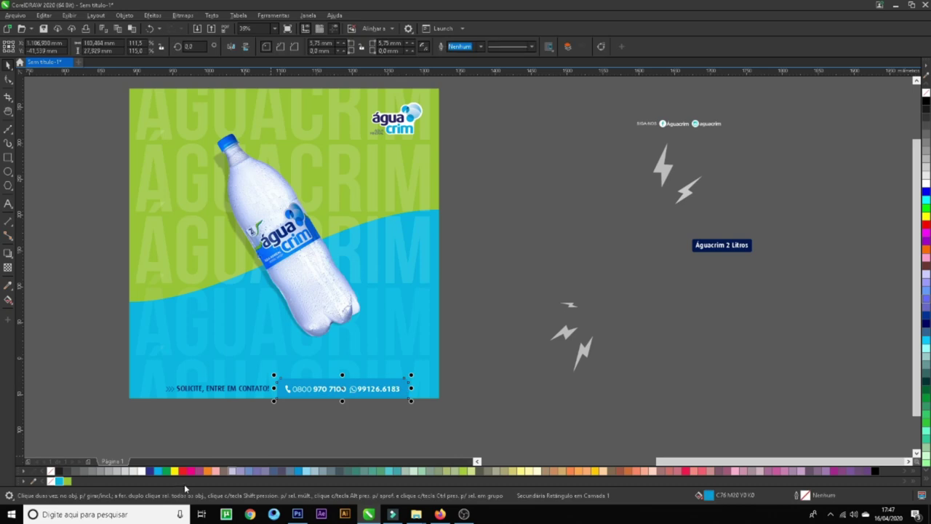
{"action": "left_click", "coordinate": [67, 481]}
{"action": "key", "text": "z"}
{"action": "left_click_drag", "start_coordinate": [486, 419], "coordinate": [91, 278]}
{"action": "key", "text": "space"}
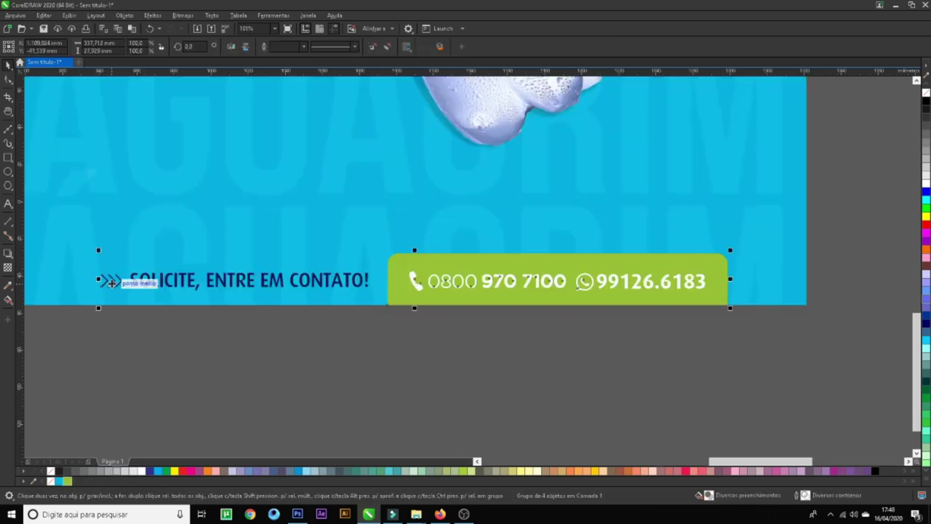
{"action": "key", "text": "F4"}
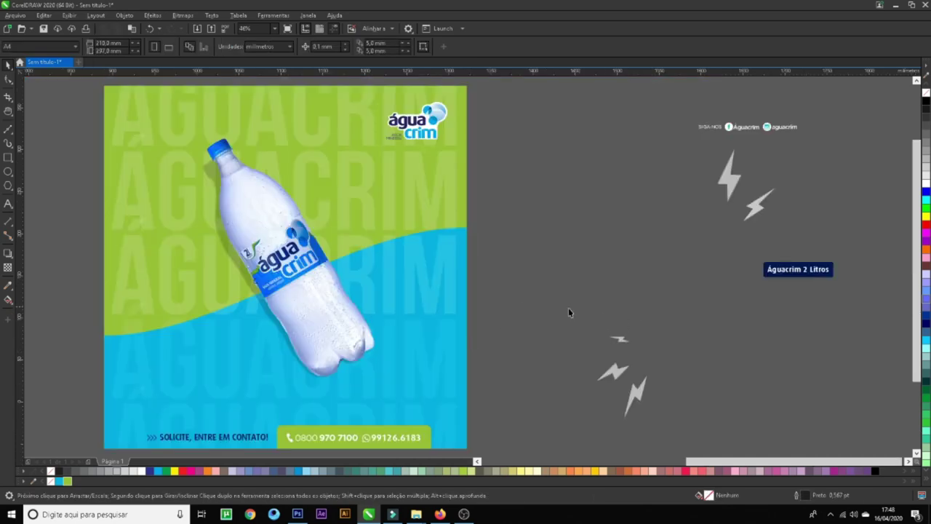
- Move the group of three lightning bolts to the lower left side of the bottle
{"action": "left_click_drag", "start_coordinate": [569, 308], "coordinate": [688, 437]}
{"action": "left_click_drag", "start_coordinate": [626, 386], "coordinate": [244, 314]}
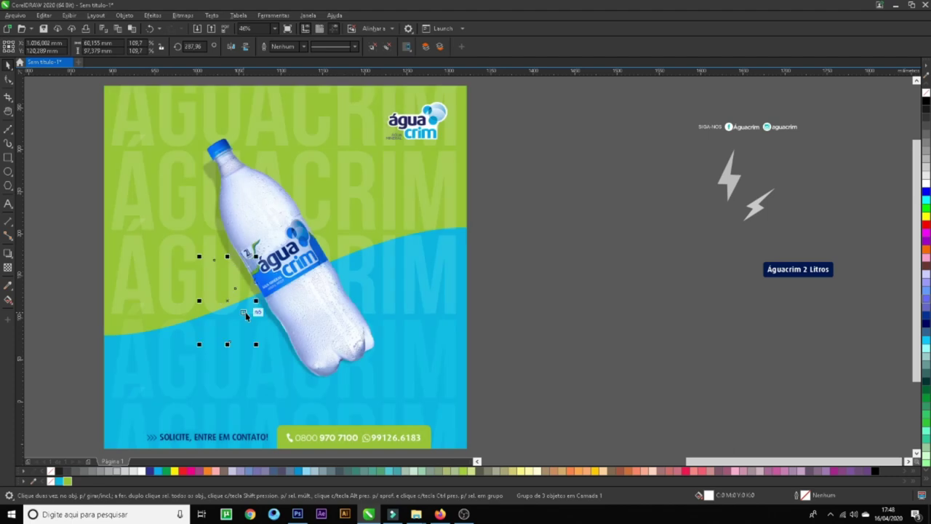
{"action": "left_click", "coordinate": [571, 239]}
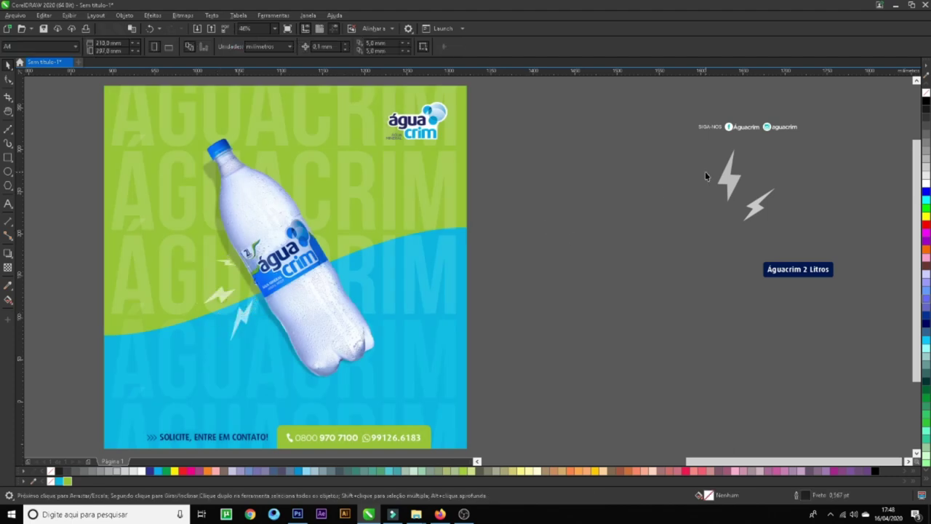
- Place the group of two lightning bolts on the right side of the bottle and enlarge it slightly
{"action": "left_click", "coordinate": [754, 214]}
{"action": "left_click_drag", "start_coordinate": [754, 214], "coordinate": [350, 240]}
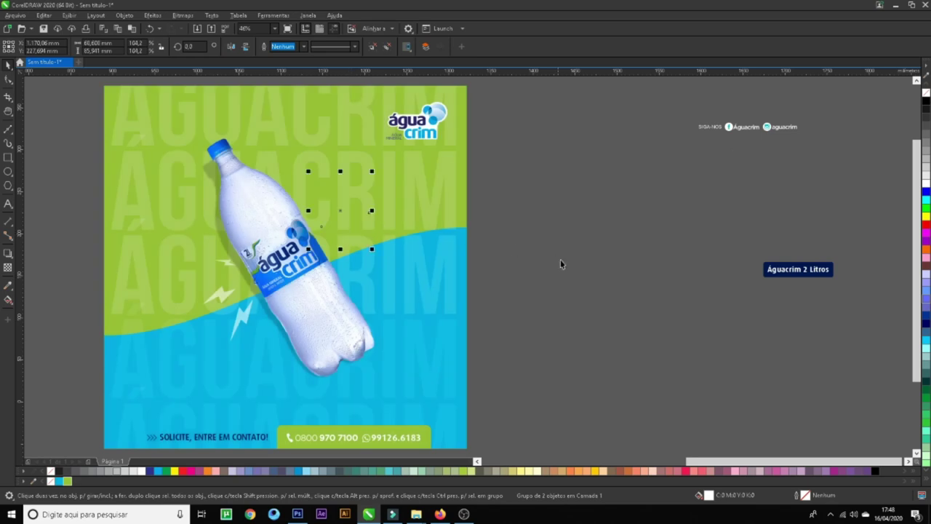
{"action": "left_click", "coordinate": [506, 260]}
{"action": "left_click", "coordinate": [338, 197]}
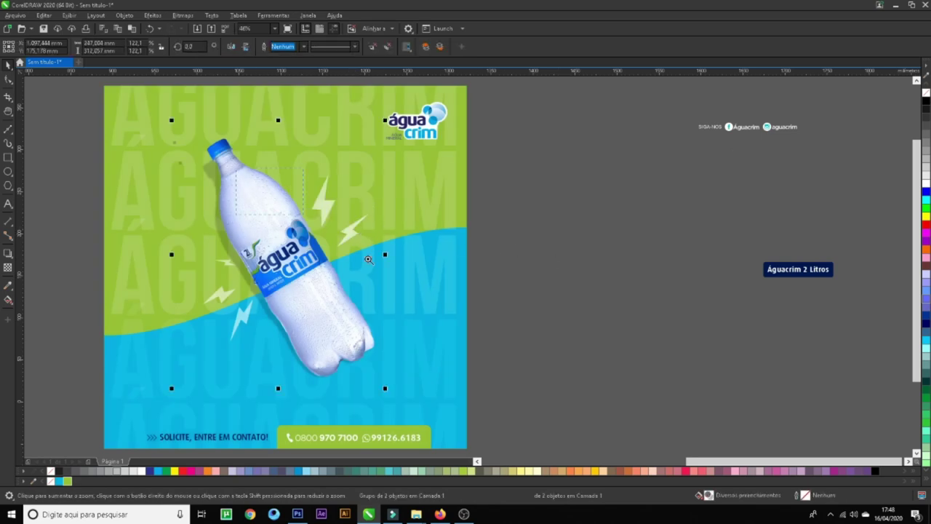
{"action": "scroll", "coordinate": [469, 242], "scroll_direction": "up", "scroll_amount": 5}
{"action": "left_click", "coordinate": [505, 223]}
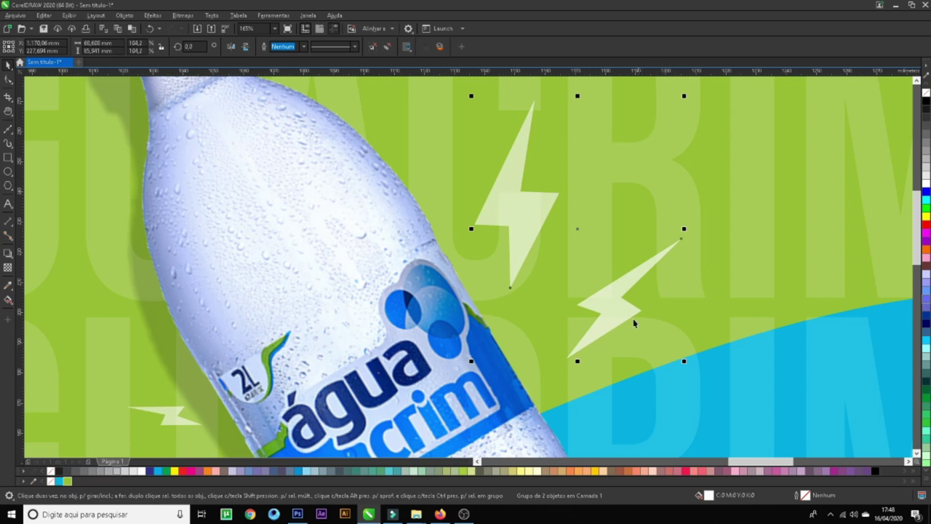
{"action": "left_click_drag", "start_coordinate": [686, 364], "coordinate": [700, 382]}
{"action": "left_click_drag", "start_coordinate": [619, 325], "coordinate": [635, 308]}
{"action": "key", "text": "Escape"}
{"action": "key", "text": "F4"}
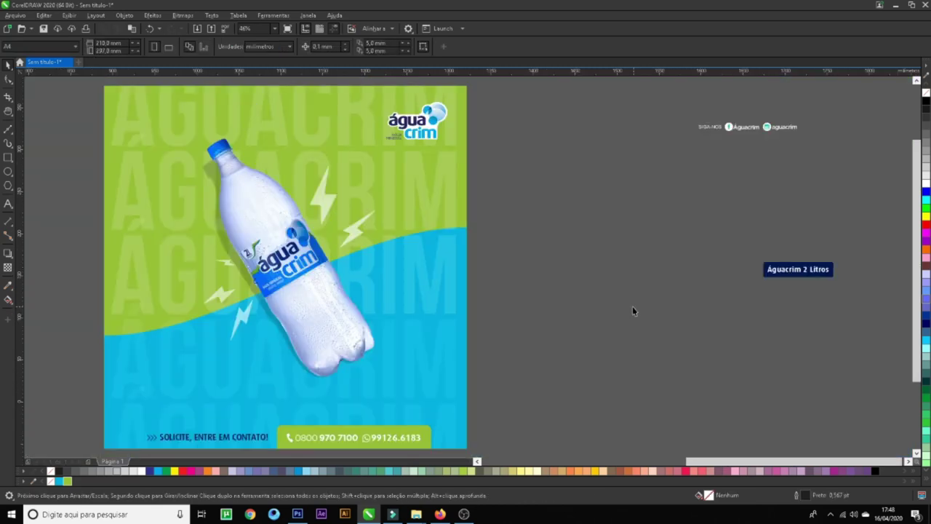
- Move the SIGA-NOS social media line to the advert's upper left corner and scale it to about 111%
{"action": "left_click_drag", "start_coordinate": [670, 118], "coordinate": [831, 183]}
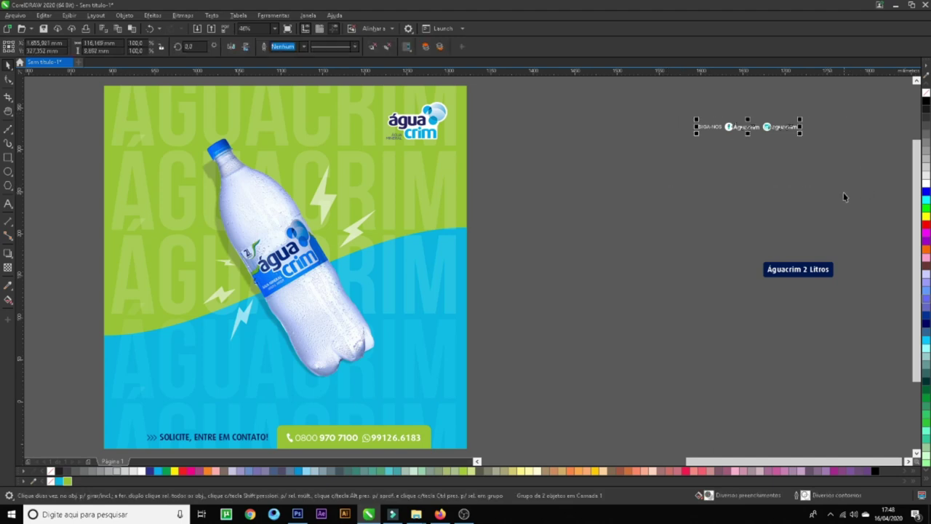
{"action": "left_click_drag", "start_coordinate": [781, 128], "coordinate": [199, 107]}
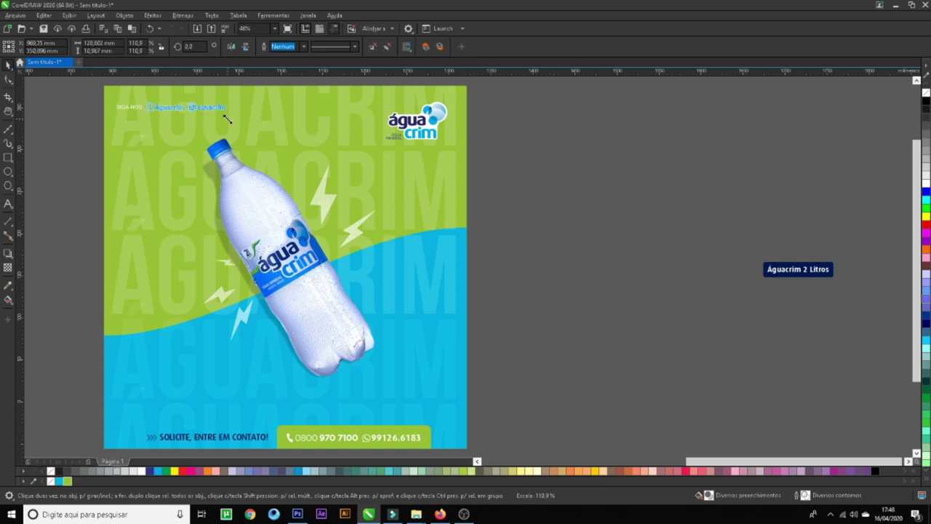
{"action": "left_click", "coordinate": [125, 111]}
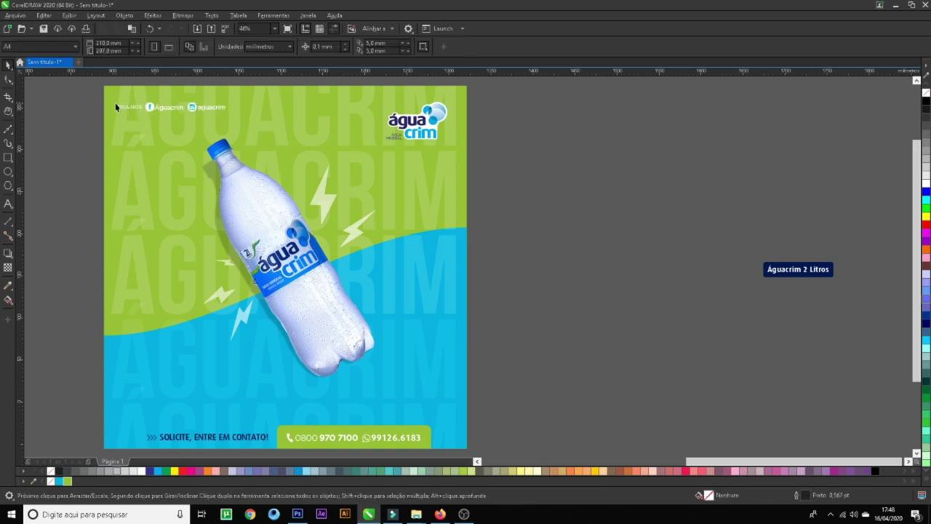
- Group the Águacrim 2 Litros text with its navy box and place the label on the blue area left of the bottle's base
{"action": "left_click_drag", "start_coordinate": [705, 244], "coordinate": [857, 312]}
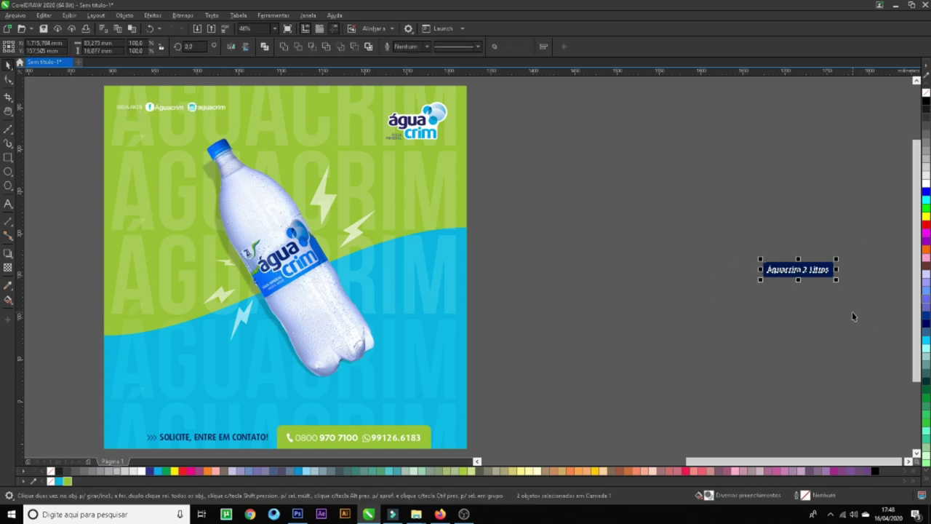
{"action": "left_click_drag", "start_coordinate": [794, 270], "coordinate": [208, 356]}
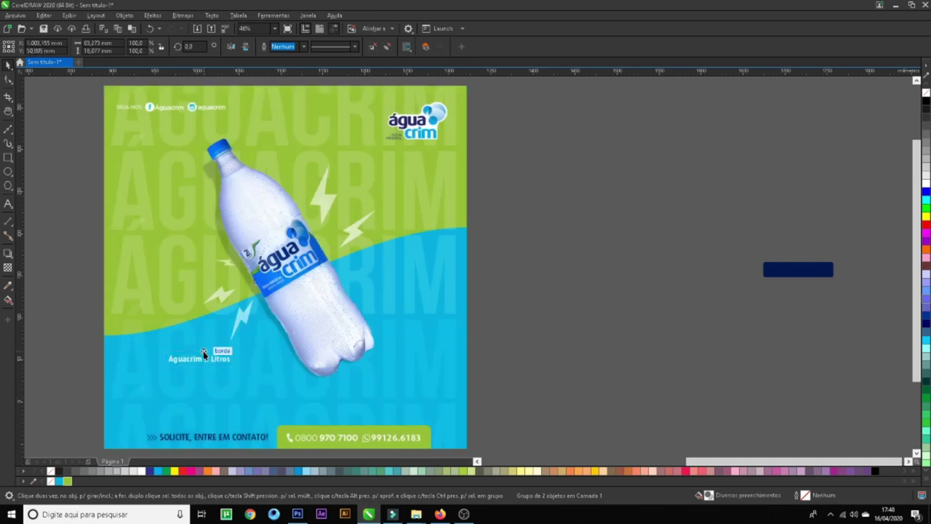
{"action": "key", "text": "shift+F2"}
{"action": "left_click_drag", "start_coordinate": [357, 330], "coordinate": [361, 328]}
{"action": "key", "text": "shift+F4"}
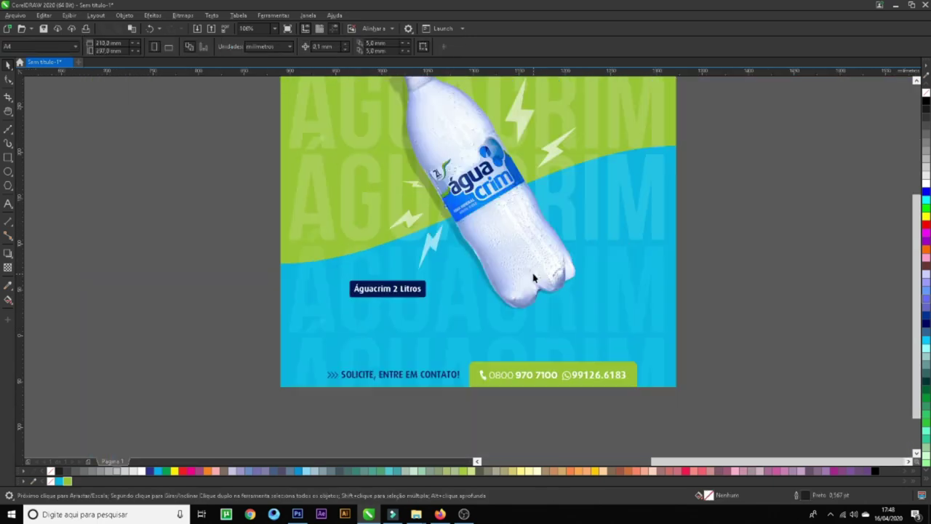
{"action": "left_click_drag", "start_coordinate": [261, 354], "coordinate": [426, 375]}
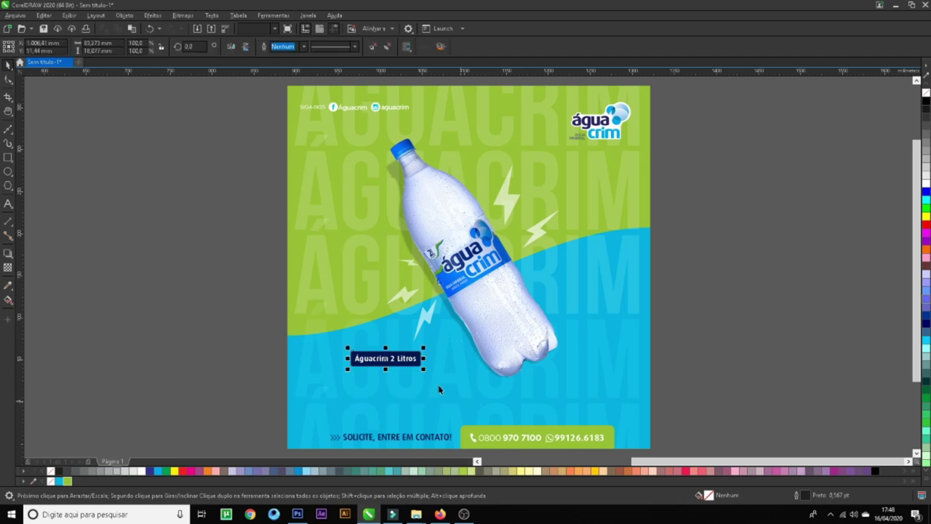
{"action": "left_click_drag", "start_coordinate": [380, 356], "coordinate": [429, 367]}
{"action": "key", "text": "F2"}
{"action": "left_click", "coordinate": [529, 328]}
{"action": "key", "text": "F3"}
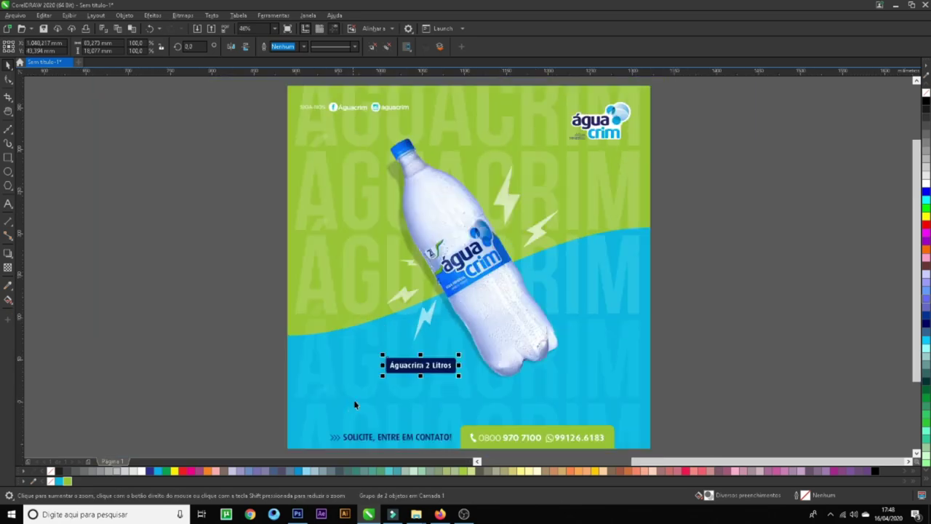
- Examine the complete advert in full-screen preview
{"action": "left_click", "coordinate": [505, 163]}
{"action": "key", "text": "F3"}
{"action": "key", "text": "F9"}
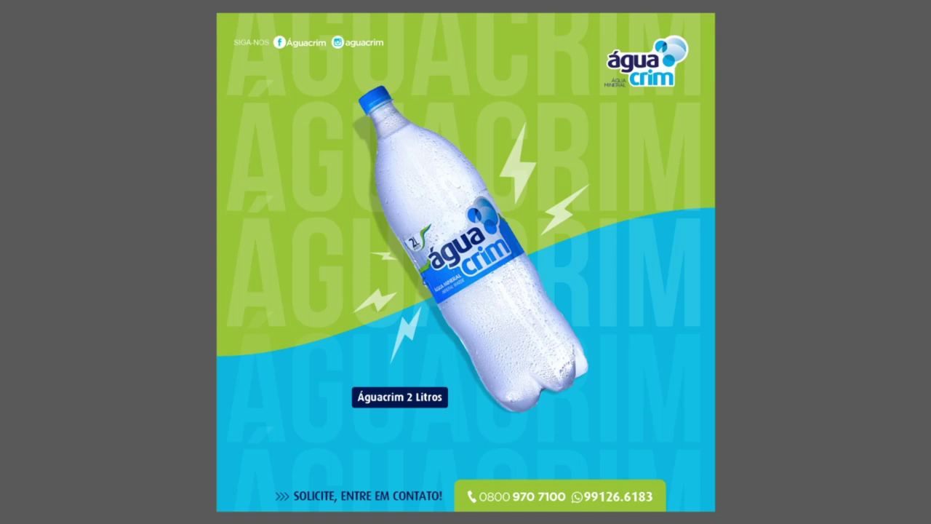
{"action": "left_click", "coordinate": [896, 227]}
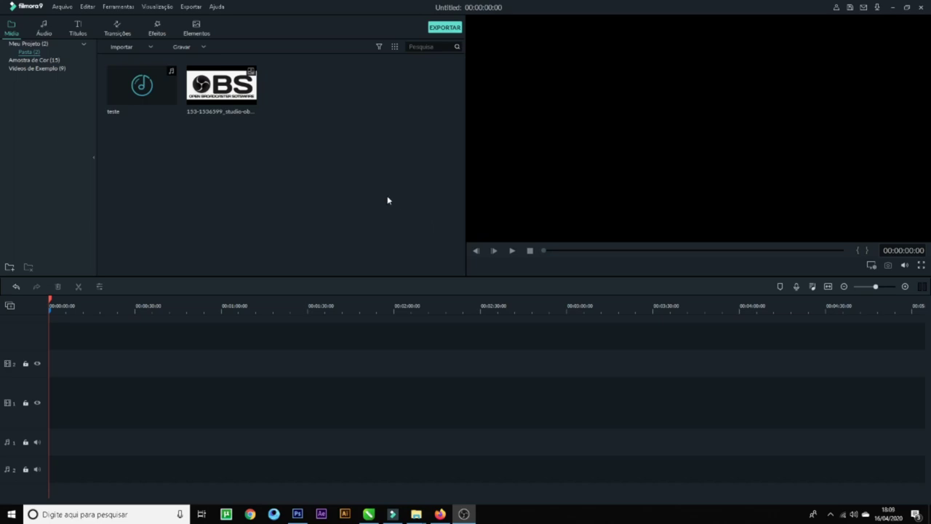
{"action": "right_click", "coordinate": [286, 169]}
{"action": "left_click", "coordinate": [309, 175]}
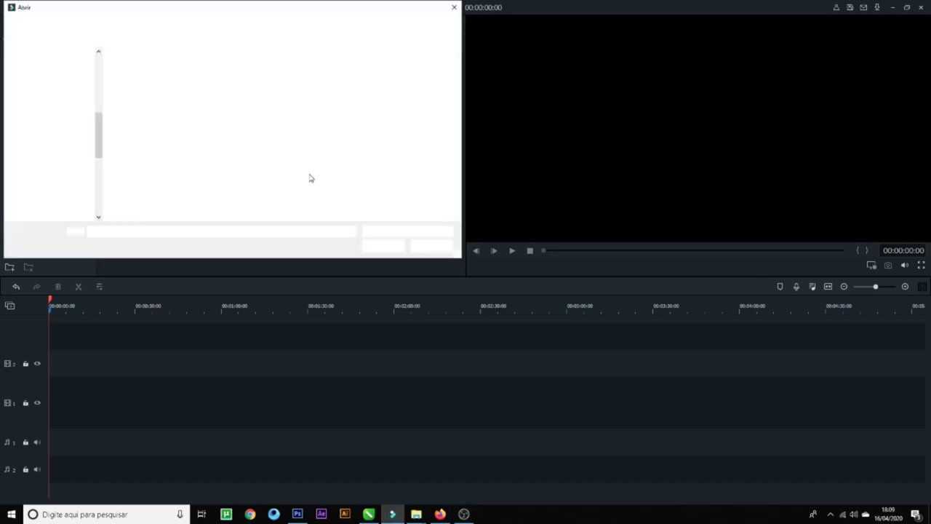
{"action": "left_click", "coordinate": [304, 84]}
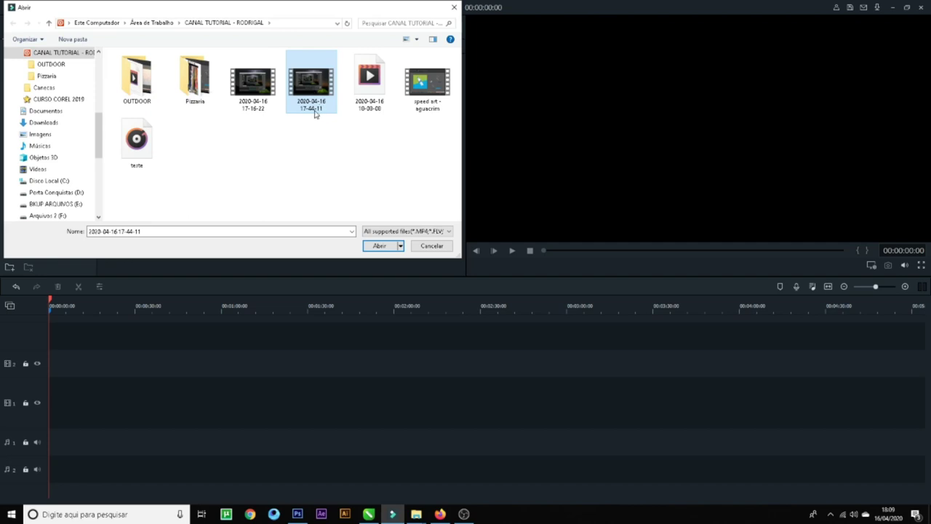
{"action": "left_click", "coordinate": [381, 248]}
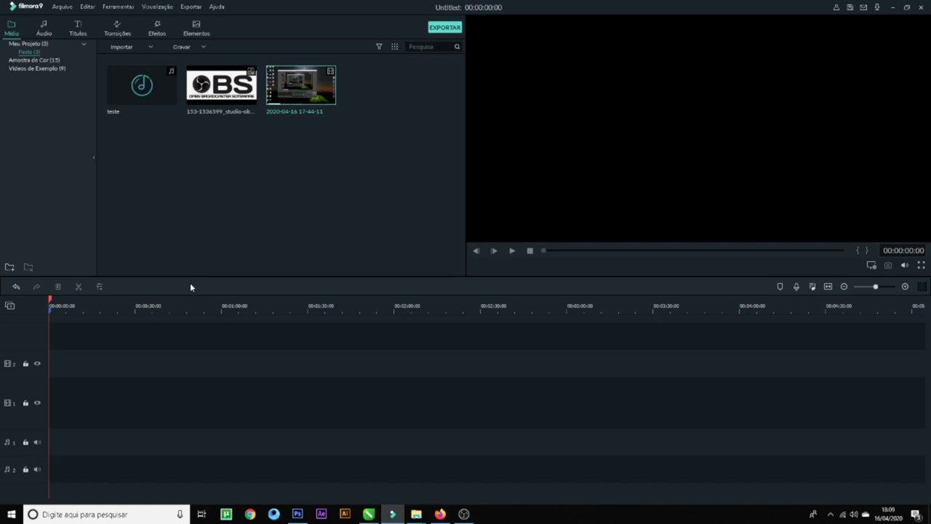
- Place the recording at the start of video track 1, keeping the current project settings, and play its opening seconds
{"action": "left_click_drag", "start_coordinate": [126, 349], "coordinate": [11, 413]}
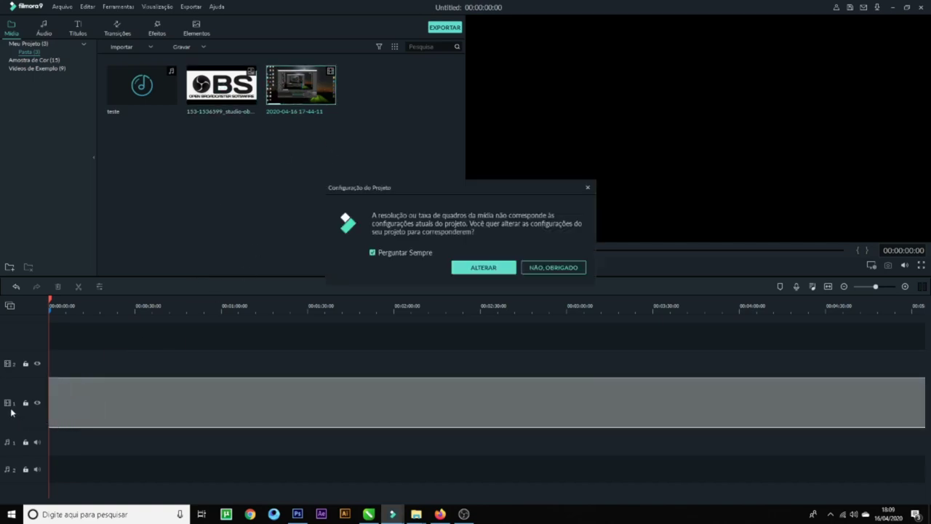
{"action": "left_click", "coordinate": [547, 270]}
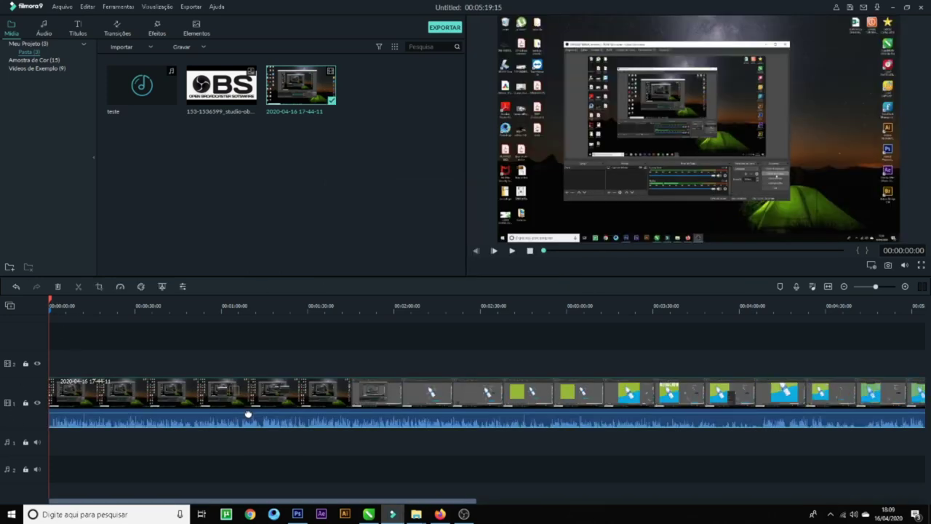
{"action": "key", "text": "space"}
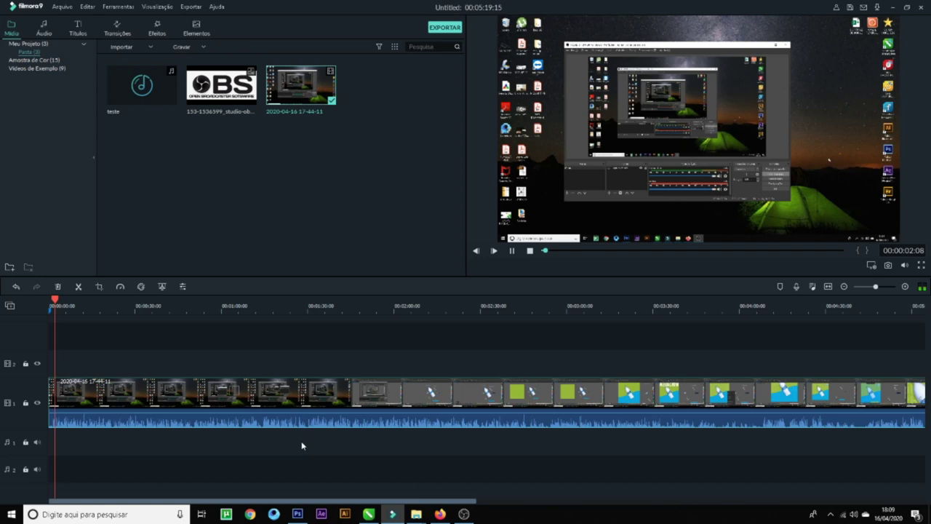
{"action": "key", "text": "space"}
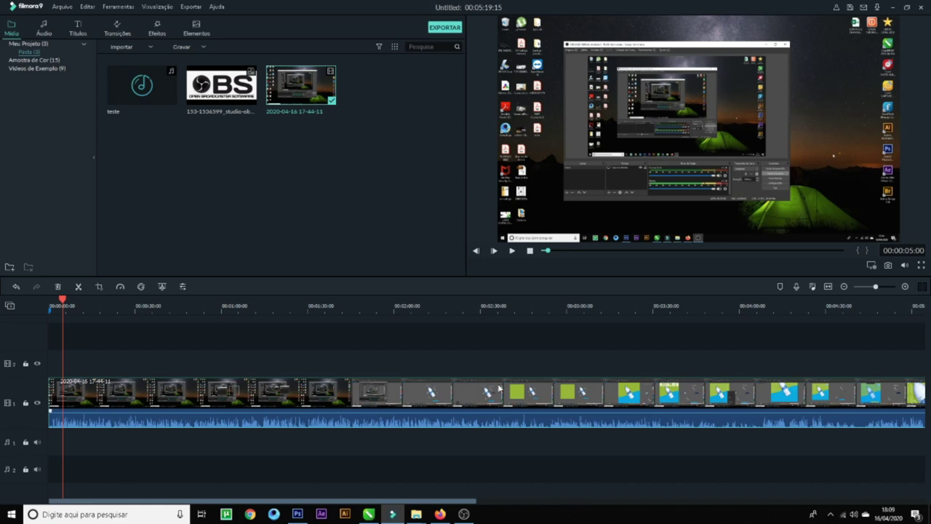
- Trim about 1:57 off the recording's beginning, up to where the design work starts, and move the clip back to the timeline start
{"action": "mouse_move", "coordinate": [877, 289]}
{"action": "left_mouse_down"}
{"action": "mouse_move", "coordinate": [887, 292]}
{"action": "mouse_move", "coordinate": [875, 289]}
{"action": "left_mouse_up"}
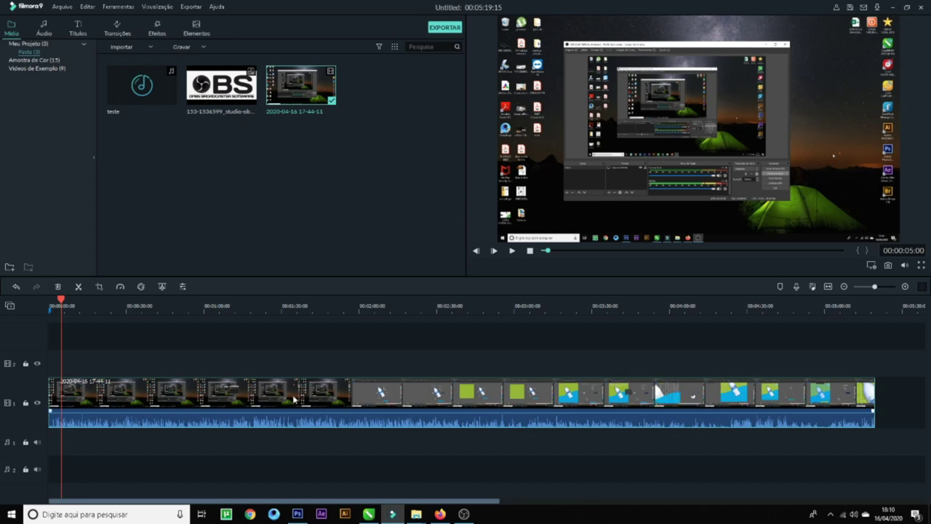
{"action": "left_click", "coordinate": [70, 372]}
{"action": "left_click_drag", "start_coordinate": [62, 300], "coordinate": [46, 306]}
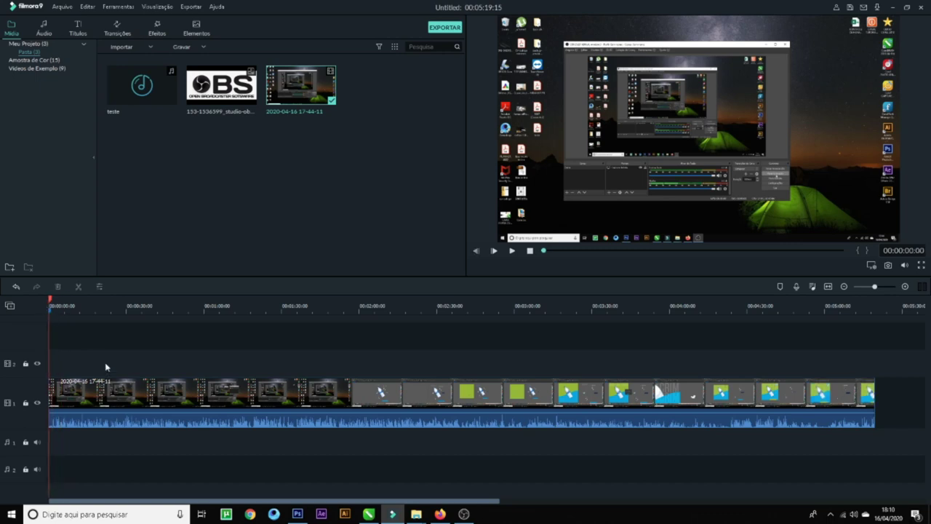
{"action": "left_click", "coordinate": [181, 404]}
{"action": "left_click", "coordinate": [286, 406]}
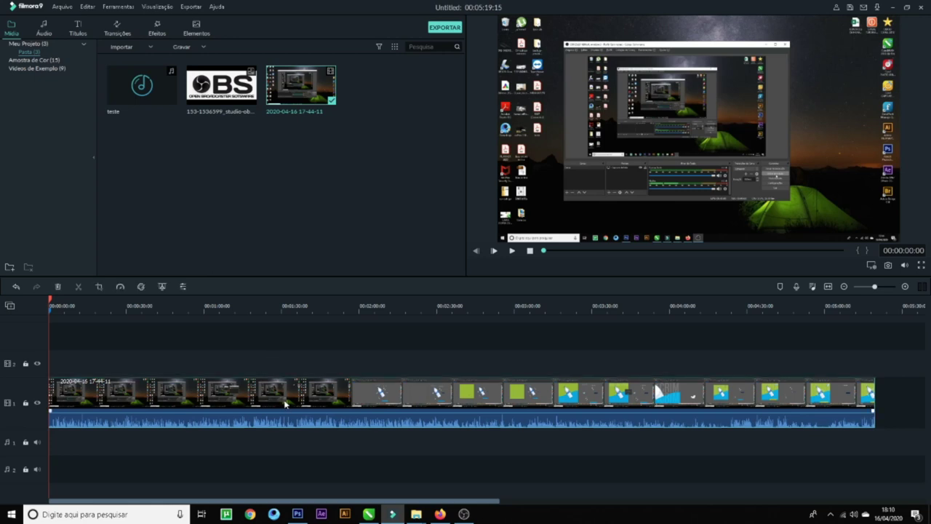
{"action": "left_click_drag", "start_coordinate": [53, 397], "coordinate": [353, 434]}
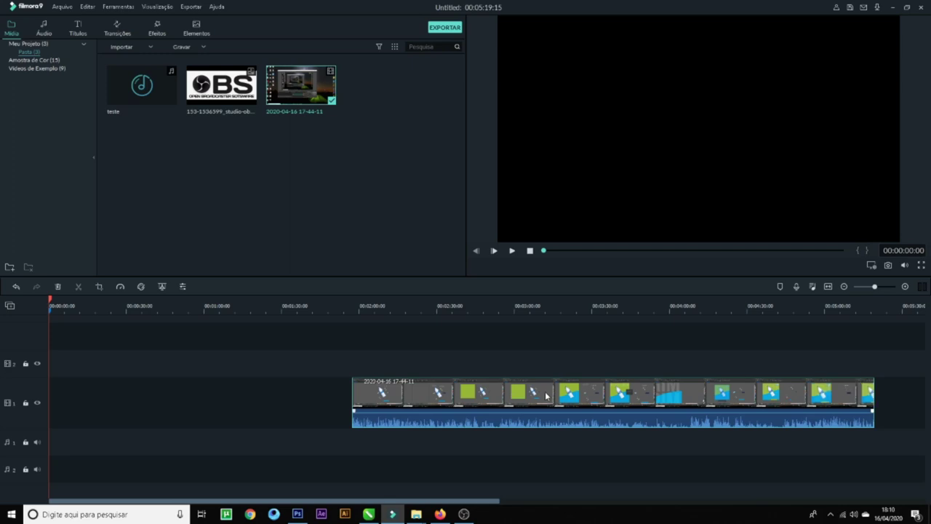
{"action": "left_click_drag", "start_coordinate": [546, 395], "coordinate": [244, 408]}
{"action": "left_click", "coordinate": [594, 404]}
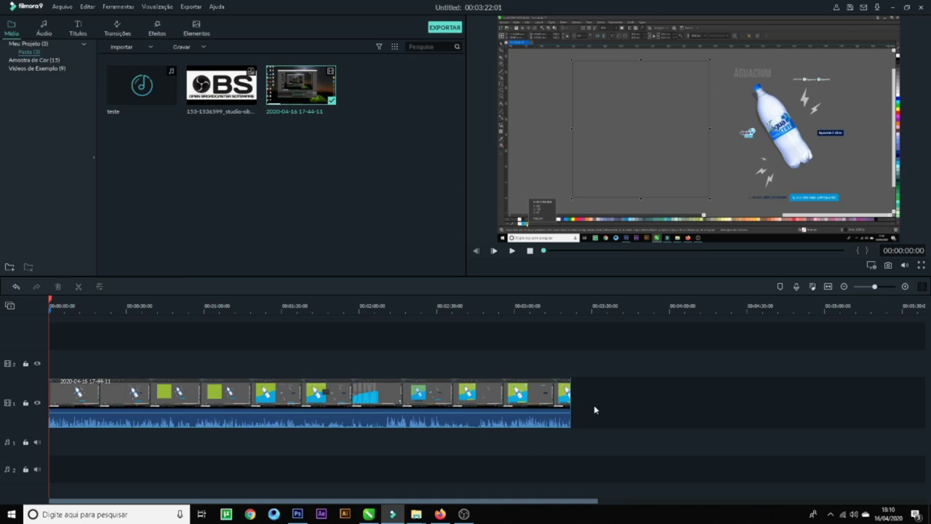
- Detach the recording's audio and delete it, checking playback and returning the playhead to the start
{"action": "right_click", "coordinate": [446, 419]}
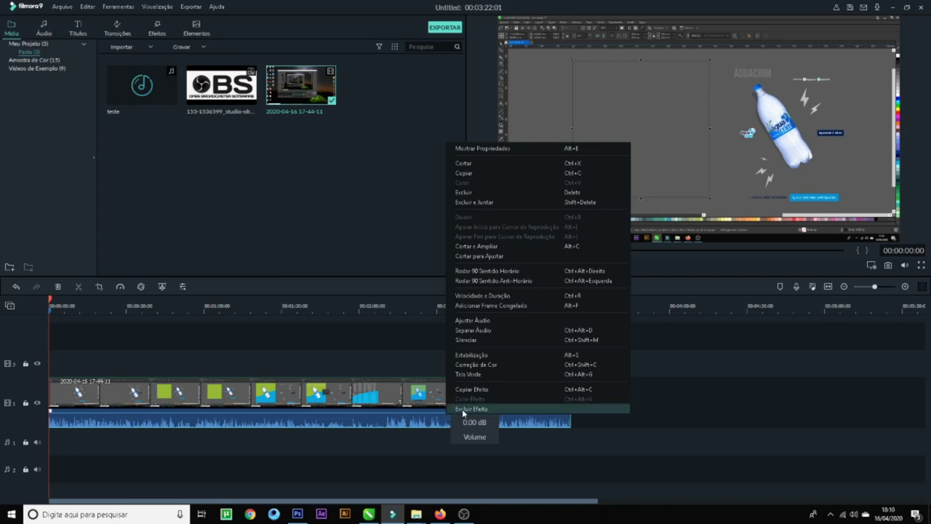
{"action": "left_click", "coordinate": [513, 333]}
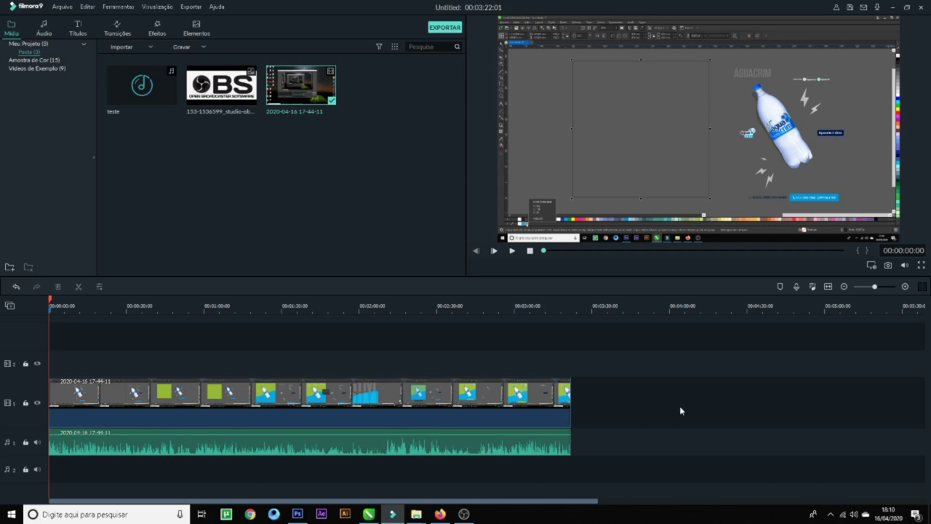
{"action": "left_click", "coordinate": [538, 449]}
{"action": "key", "text": "Delete"}
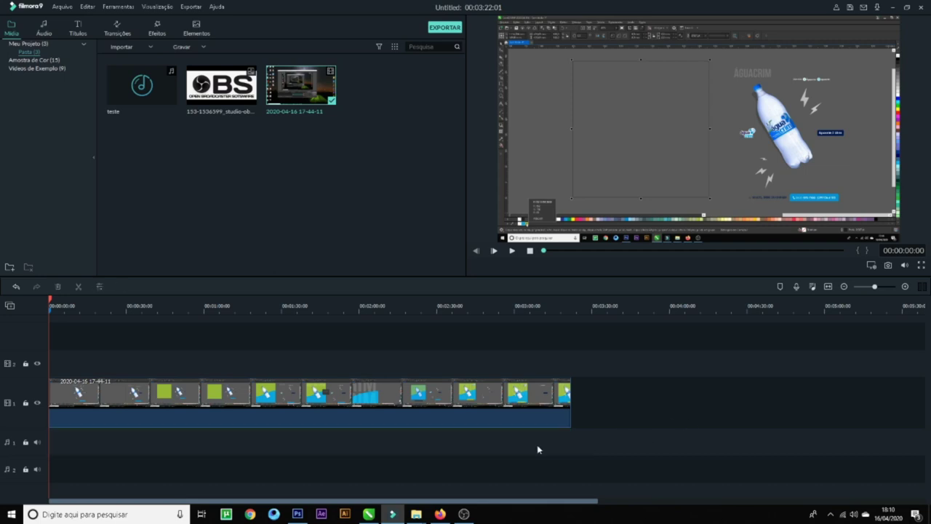
{"action": "key", "text": "space"}
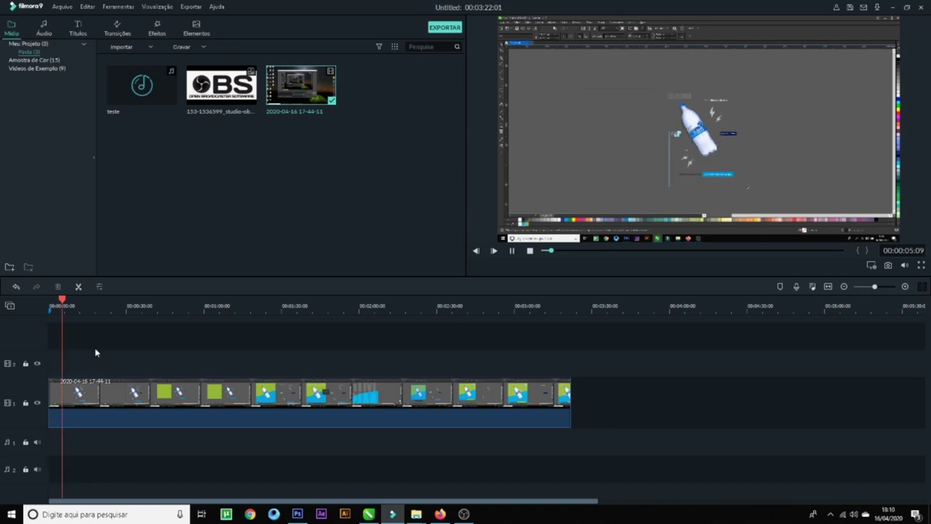
{"action": "left_click", "coordinate": [63, 301]}
{"action": "left_click_drag", "start_coordinate": [63, 301], "coordinate": [49, 302]}
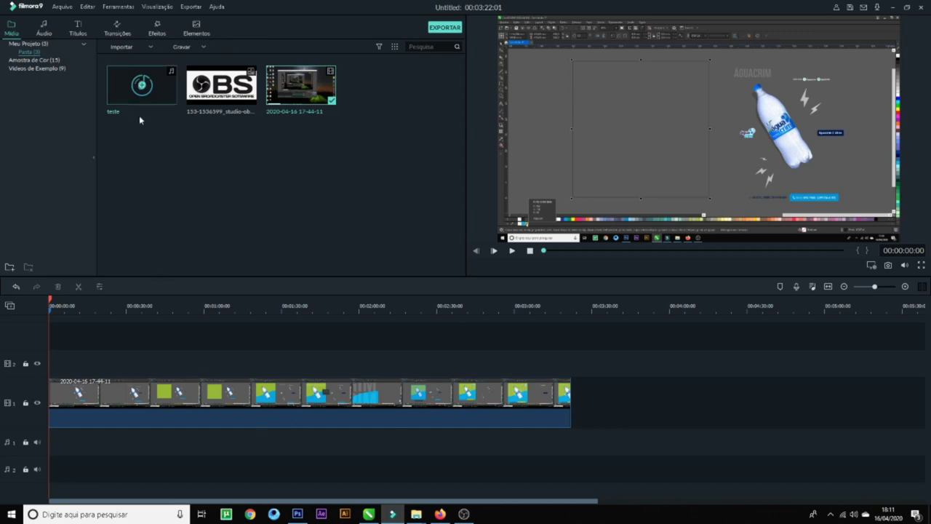
- Place the teste audio at the start of audio track 1, preview it with the video and return the playhead to the start
{"action": "left_click_drag", "start_coordinate": [131, 86], "coordinate": [49, 444]}
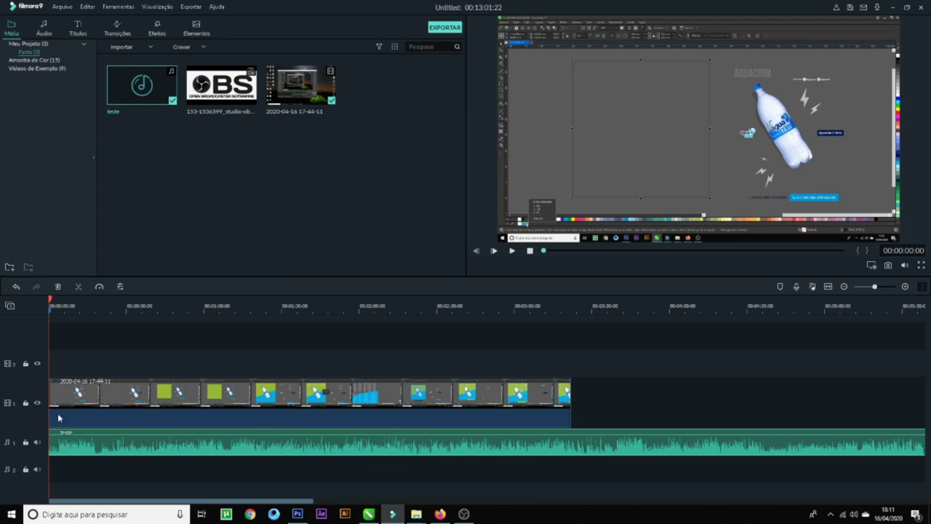
{"action": "key", "text": "space"}
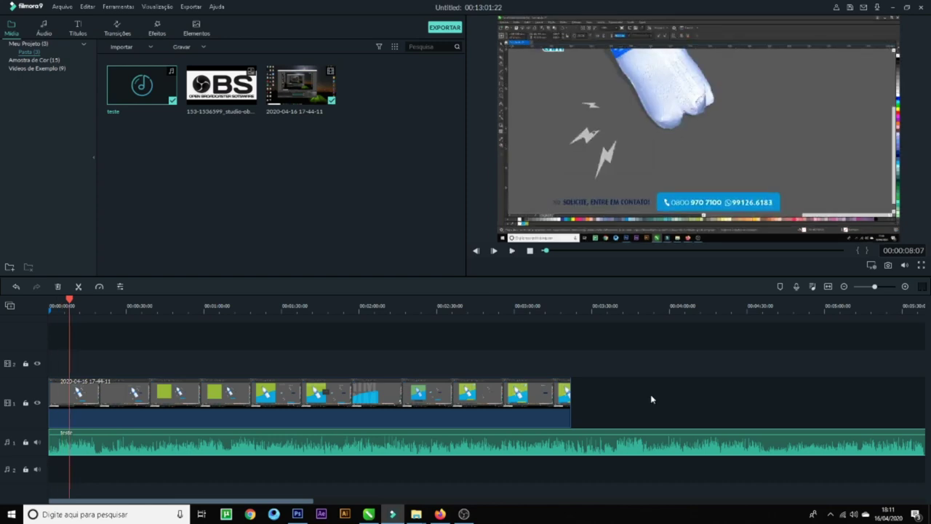
{"action": "left_click_drag", "start_coordinate": [69, 299], "coordinate": [34, 313]}
- Open the video clip's custom speed settings and try speeds of 19, 20 and 21
{"action": "left_click", "coordinate": [254, 395]}
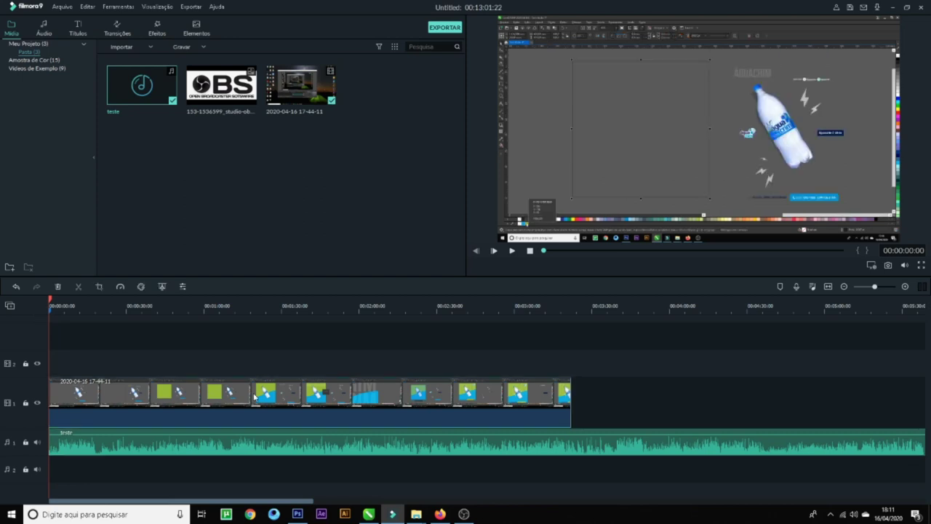
{"action": "right_click", "coordinate": [254, 395]}
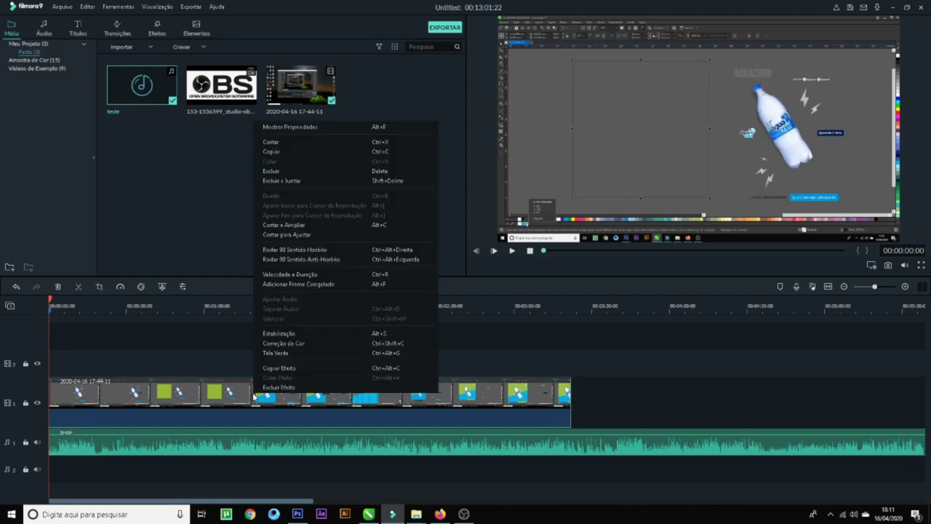
{"action": "left_click", "coordinate": [290, 275]}
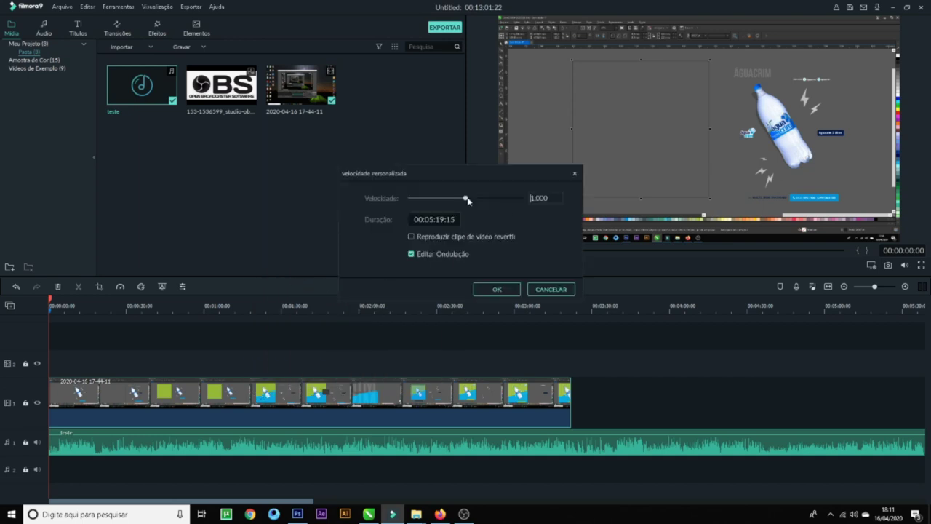
{"action": "mouse_move", "coordinate": [465, 199]}
{"action": "left_mouse_down"}
{"action": "mouse_move", "coordinate": [465, 208]}
{"action": "mouse_move", "coordinate": [478, 202]}
{"action": "left_mouse_up"}
{"action": "left_click", "coordinate": [553, 199]}
{"action": "type", "text": "19"}
{"action": "left_click_drag", "start_coordinate": [479, 197], "coordinate": [476, 199]}
{"action": "double_click", "coordinate": [547, 198]}
{"action": "type", "text": "20"}
{"action": "double_click", "coordinate": [546, 198]}
{"action": "type", "text": "21"}
- Try other speed values for the clip, including 20.8, 25, 28 and 23
{"action": "double_click", "coordinate": [545, 198]}
{"action": "type", "text": "20.8"}
{"action": "type", "text": ".2"}
{"action": "left_click_drag", "start_coordinate": [477, 198], "coordinate": [481, 199]}
{"action": "left_click", "coordinate": [542, 200]}
{"action": "key", "text": "Home"}
{"action": "key", "text": "Delete"}
{"action": "left_click", "coordinate": [550, 202]}
{"action": "type", "text": "25"}
{"action": "left_click", "coordinate": [550, 235]}
{"action": "left_click", "coordinate": [541, 198]}
{"action": "type", "text": "28"}
{"action": "type", "text": "23"}
- Set the clip's speed to 21 and apply it
{"action": "left_click", "coordinate": [525, 199]}
{"action": "type", "text": "22"}
{"action": "left_click", "coordinate": [527, 199]}
{"action": "key", "text": "Down"}
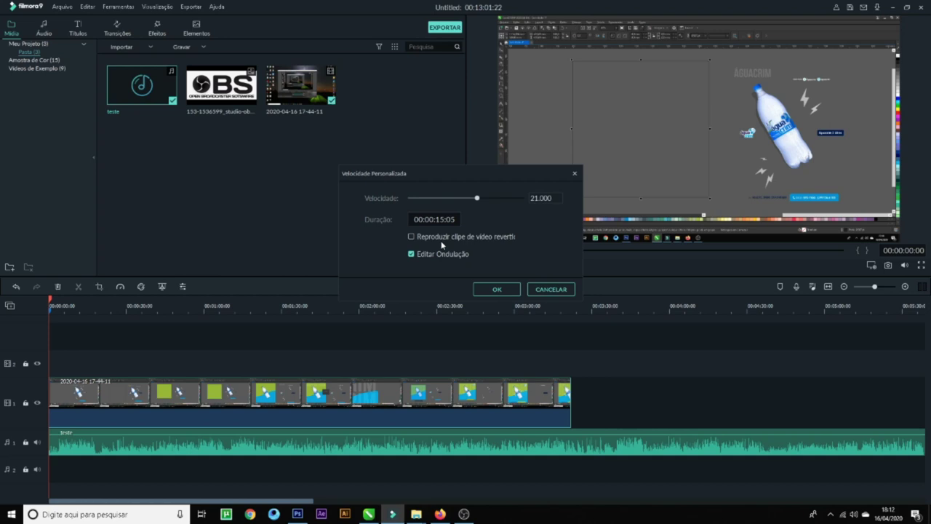
{"action": "left_click", "coordinate": [494, 290]}
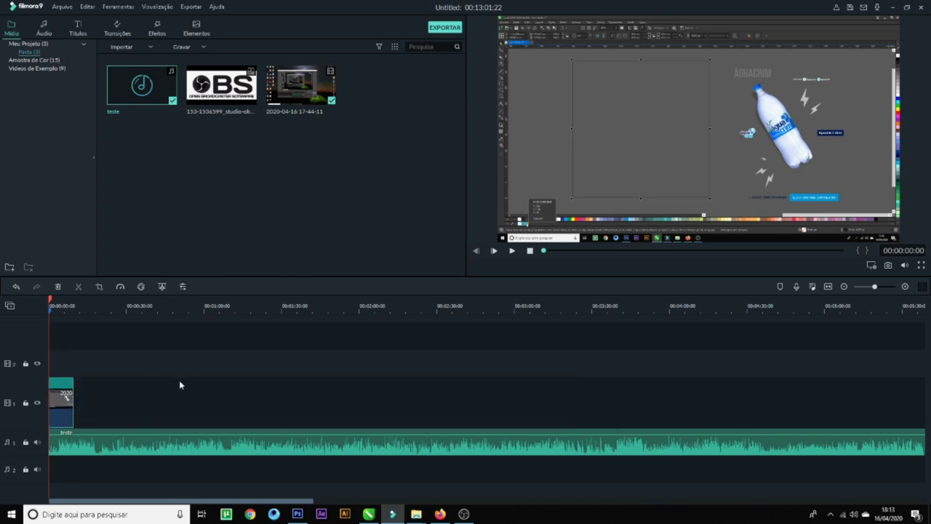
- Preview the sped-up clip briefly and move the playhead to its end at 00:00:09:14
{"action": "key", "text": "space"}
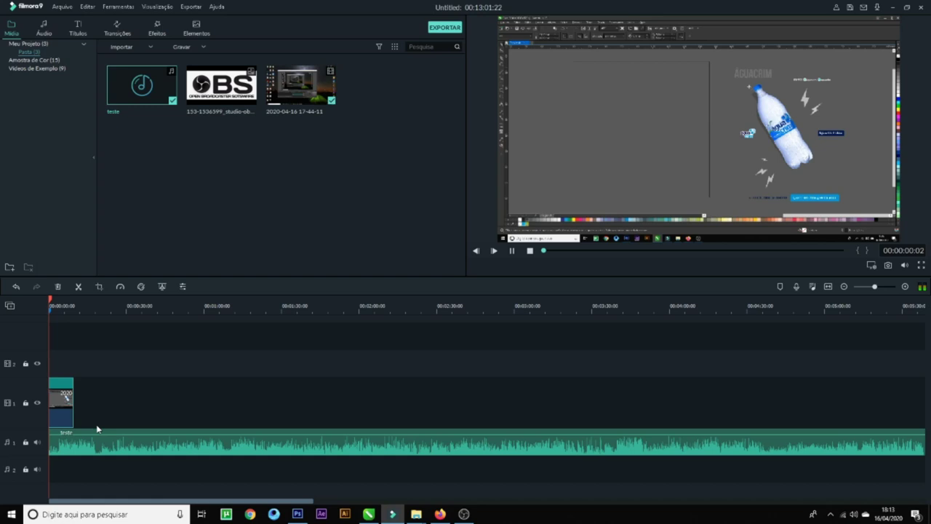
{"action": "key", "text": "space"}
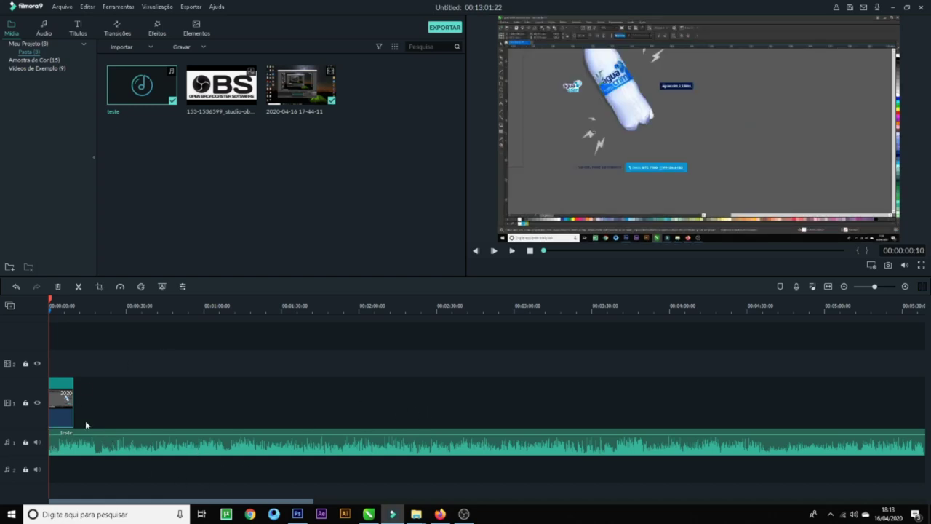
{"action": "left_click_drag", "start_coordinate": [51, 301], "coordinate": [74, 315]}
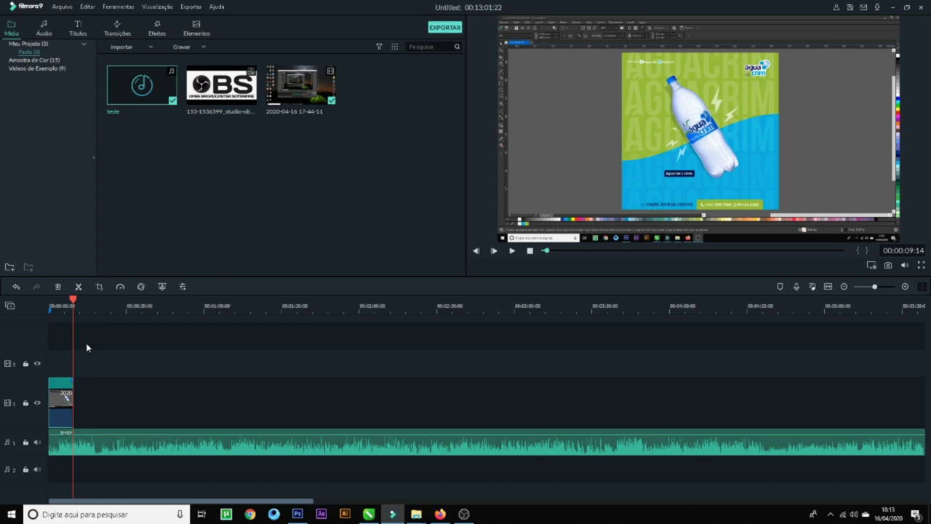
{"action": "left_click", "coordinate": [75, 303]}
{"action": "left_click", "coordinate": [73, 300]}
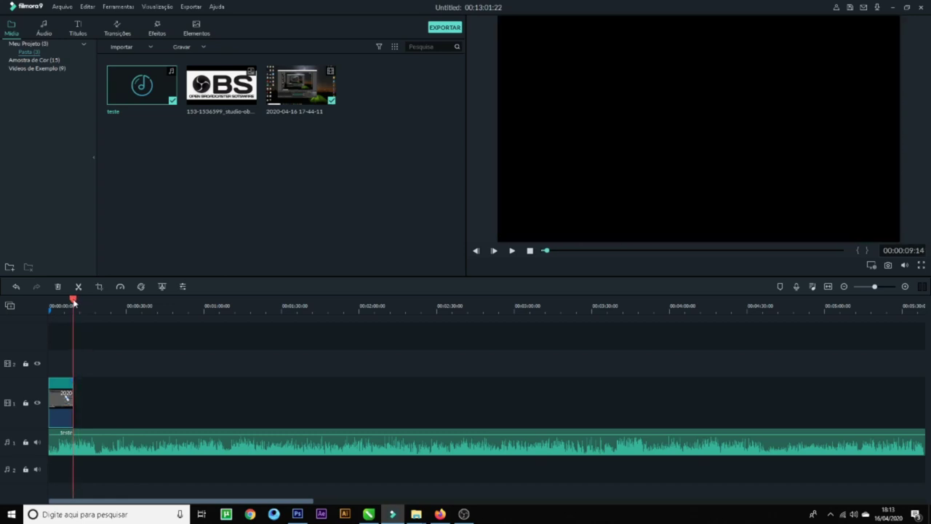
{"action": "right_click", "coordinate": [76, 443]}
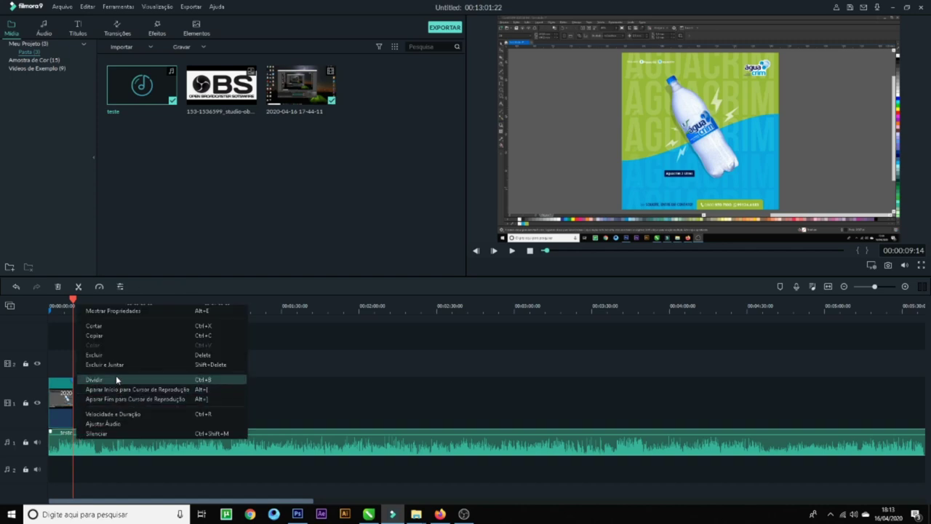
{"action": "left_click", "coordinate": [313, 396]}
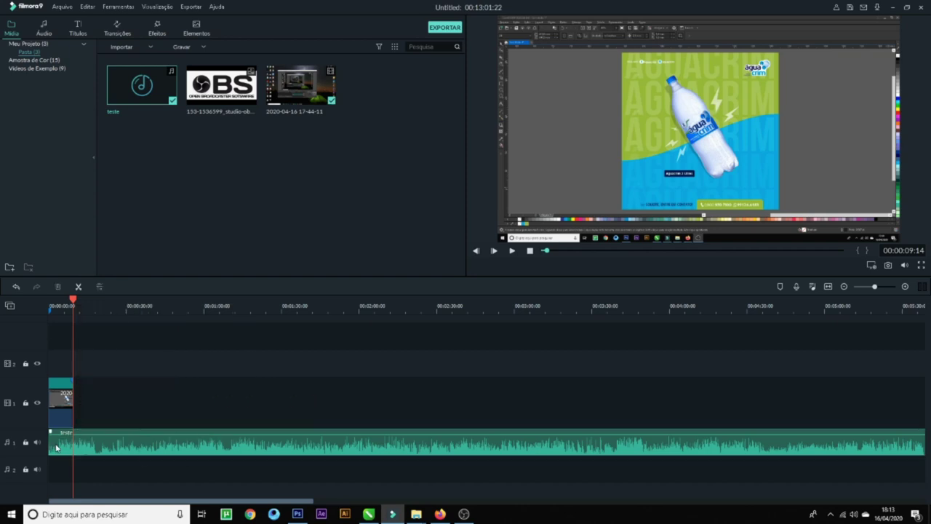
- Delete the marker on the teste audio at the end of the video clip
{"action": "left_click", "coordinate": [82, 442]}
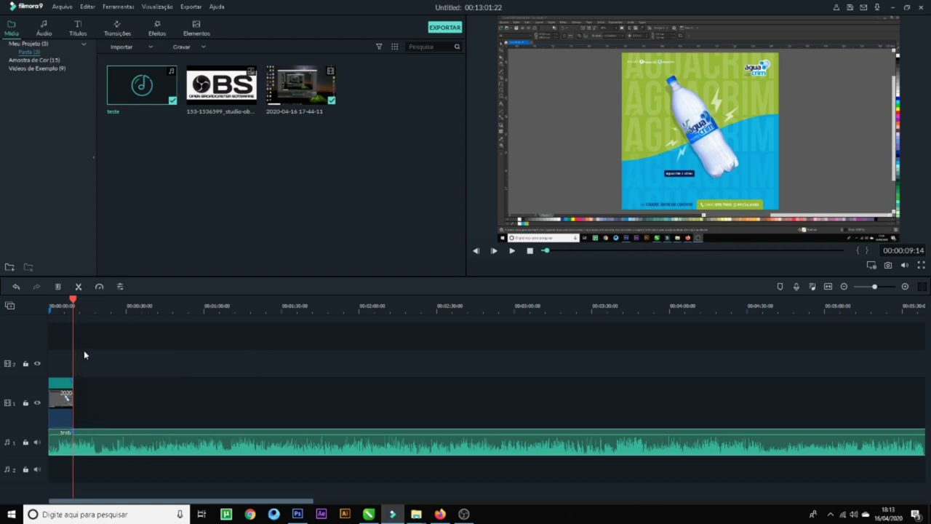
{"action": "left_click", "coordinate": [88, 306]}
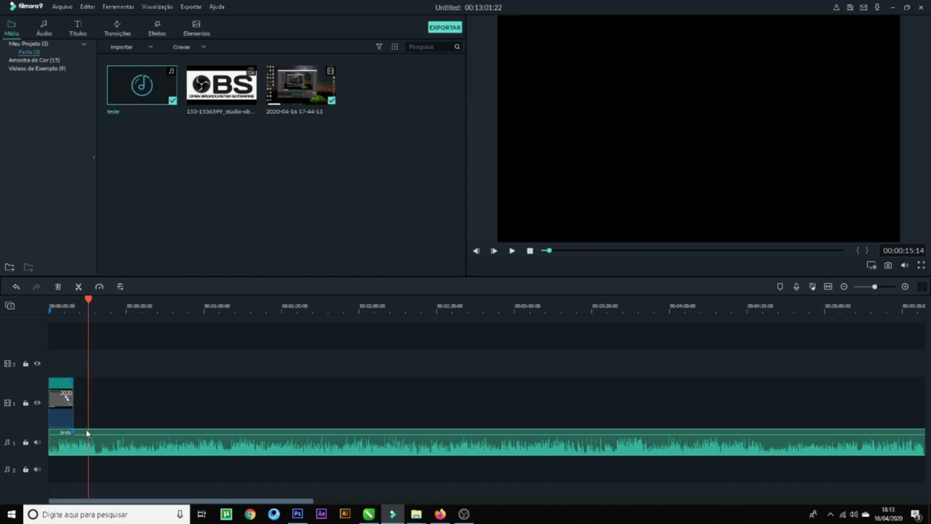
{"action": "left_click", "coordinate": [72, 431]}
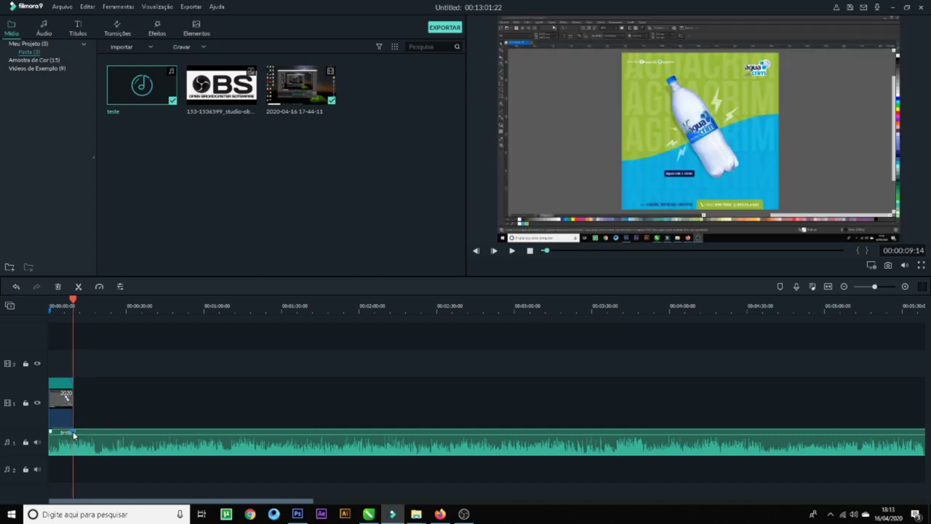
{"action": "right_click", "coordinate": [73, 434]}
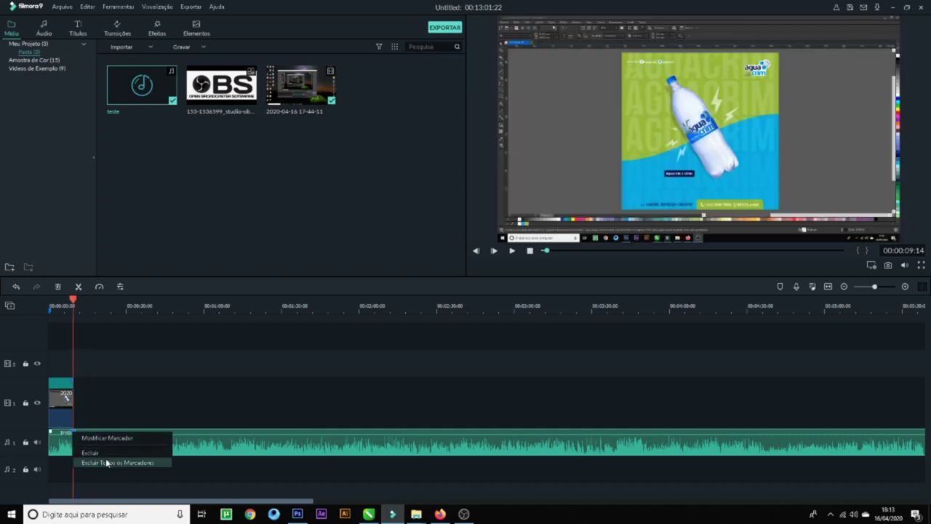
{"action": "left_click", "coordinate": [105, 452]}
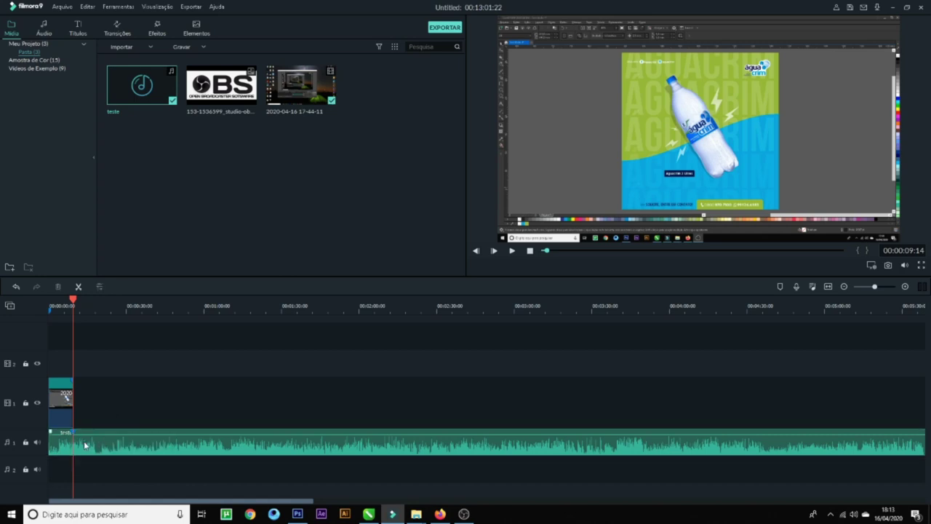
- Split the teste audio at the end of the video clip and delete the part that follows
{"action": "right_click", "coordinate": [84, 441]}
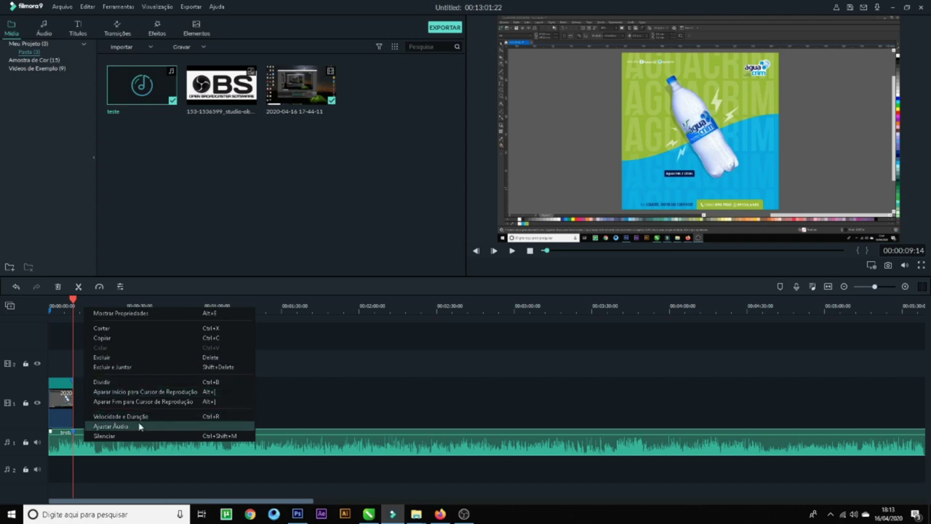
{"action": "left_click", "coordinate": [113, 382]}
{"action": "left_click_drag", "start_coordinate": [118, 442], "coordinate": [149, 437]}
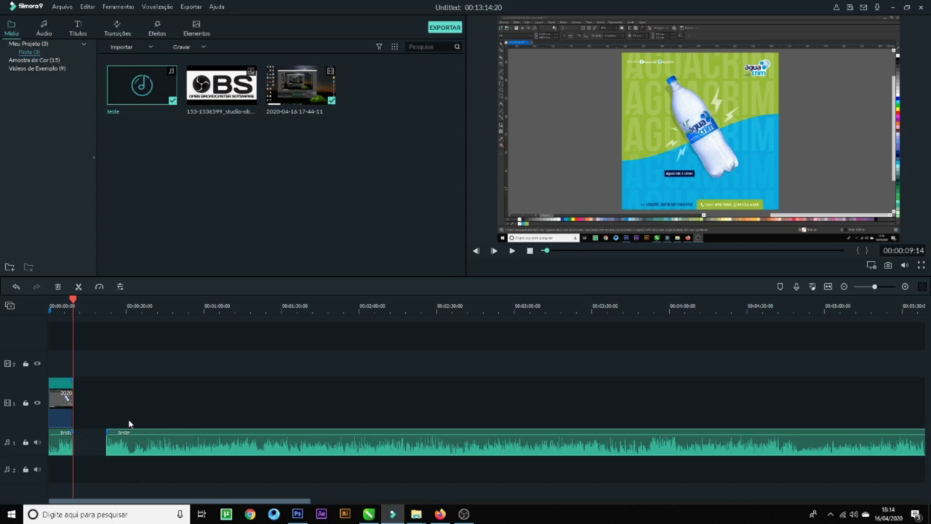
{"action": "key", "text": "Delete"}
- Move the playhead back to the start of the timeline and preview the trimmed edit
{"action": "left_click_drag", "start_coordinate": [74, 305], "coordinate": [44, 307]}
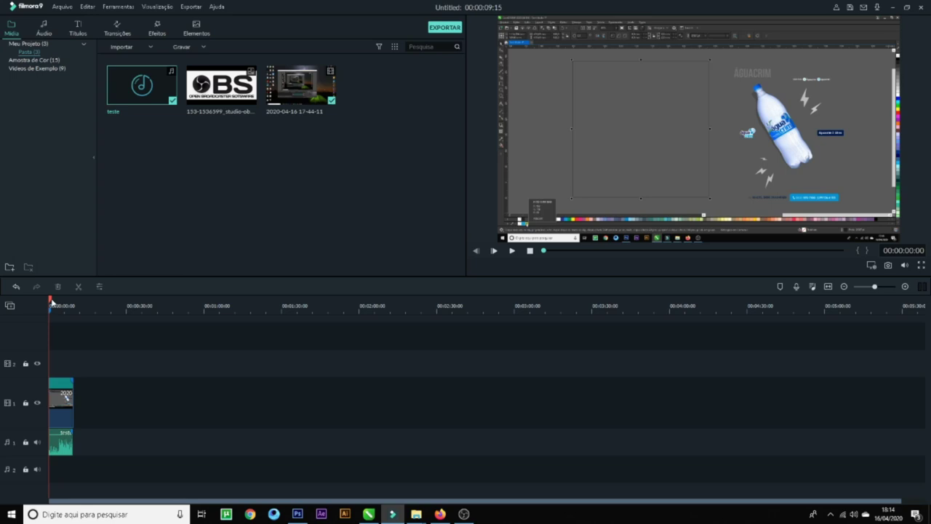
{"action": "key", "text": "space"}
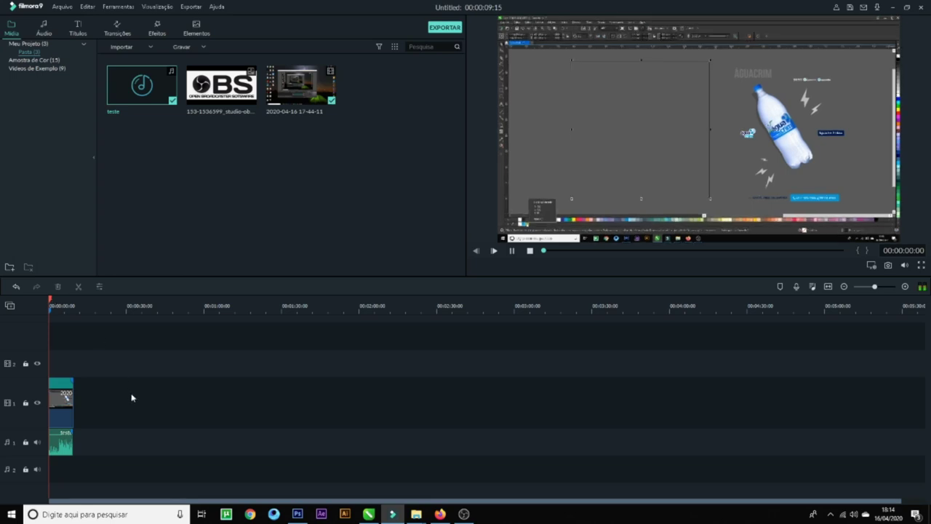
{"action": "left_click", "coordinate": [62, 45]}
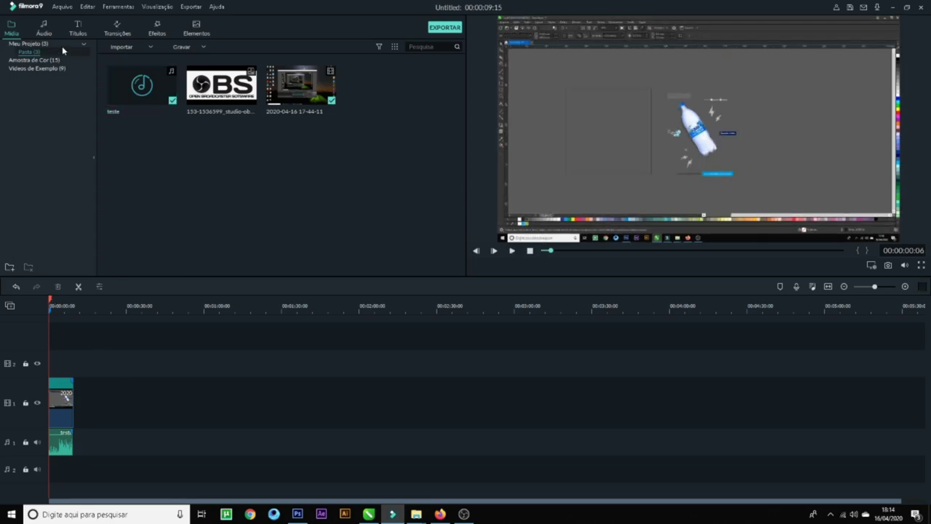
- Add the custom DESIGNER title directly after the video clip and extend the teste audio to the title's end
{"action": "left_click", "coordinate": [45, 32]}
{"action": "left_click", "coordinate": [78, 29]}
{"action": "left_click_drag", "start_coordinate": [131, 89], "coordinate": [93, 398]}
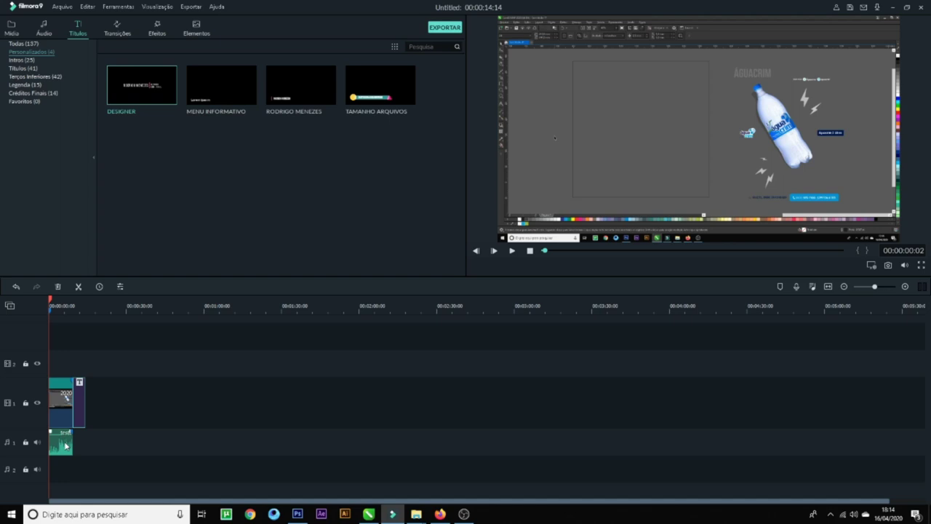
{"action": "left_click_drag", "start_coordinate": [72, 438], "coordinate": [85, 434]}
{"action": "left_click", "coordinate": [88, 342]}
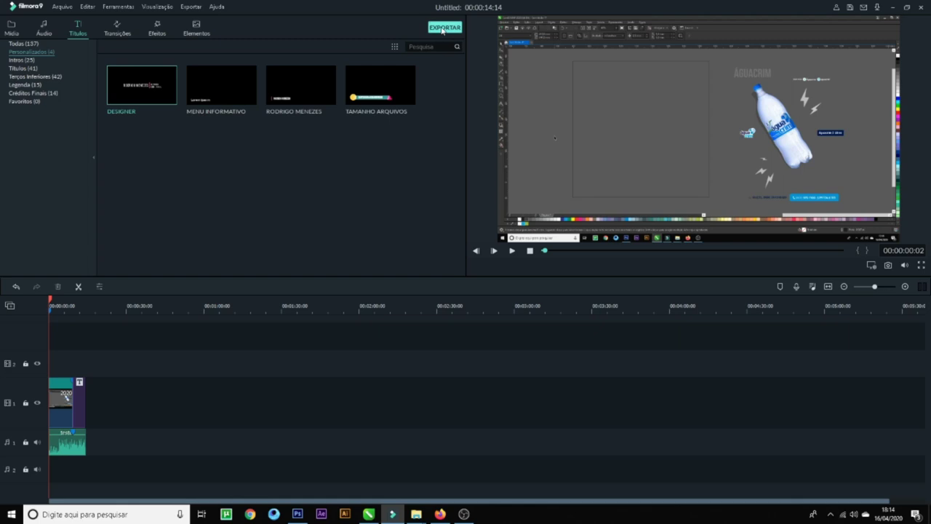
- Preview the opening briefly and export the project as an MP4 named "speed art - aguacrim"
{"action": "key", "text": "space"}
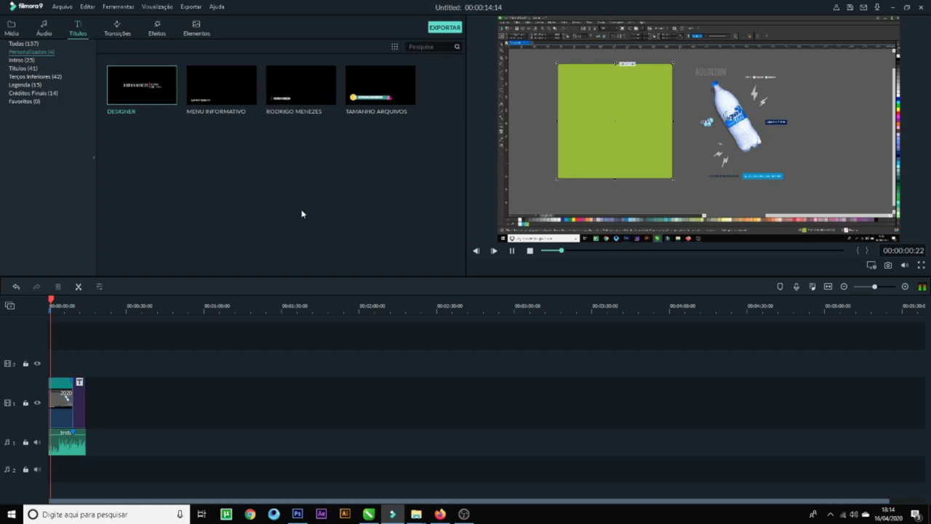
{"action": "key", "text": "space"}
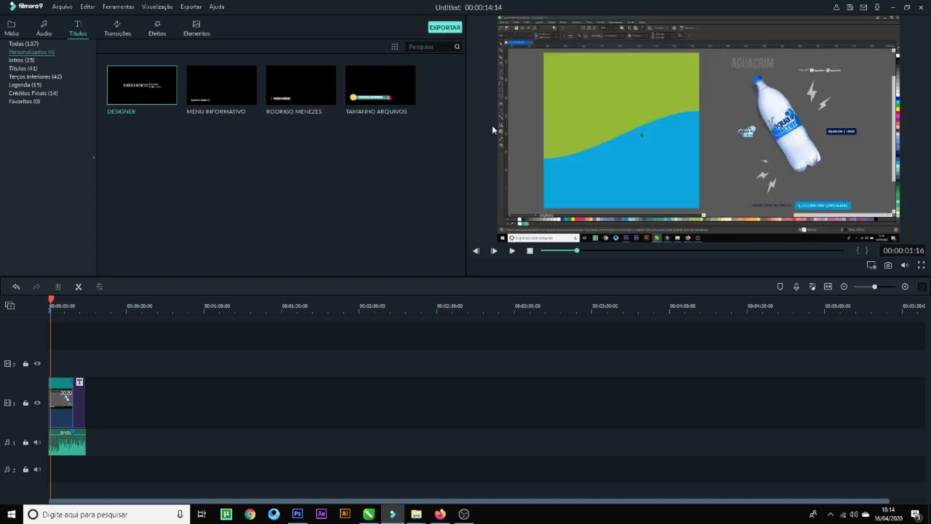
{"action": "key", "text": "ctrl+e"}
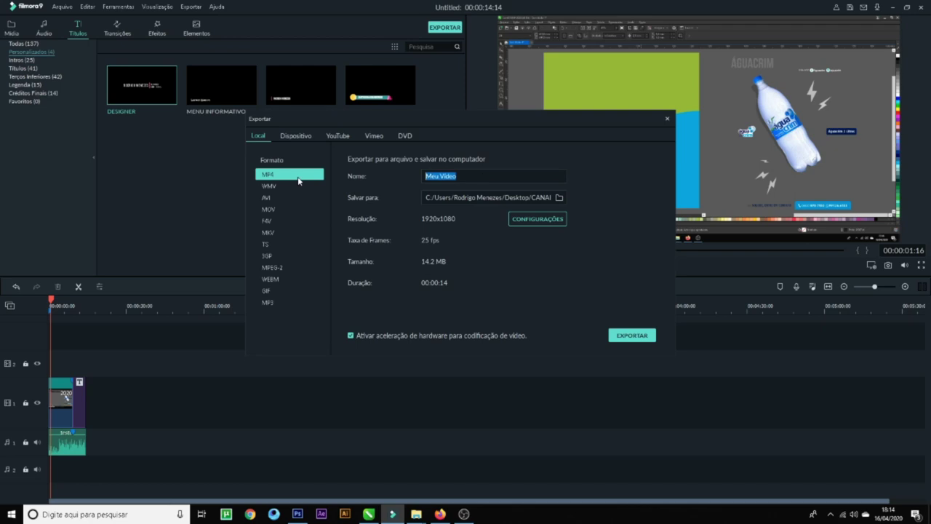
{"action": "type", "text": "aguacrim"}
{"action": "left_click", "coordinate": [630, 336]}
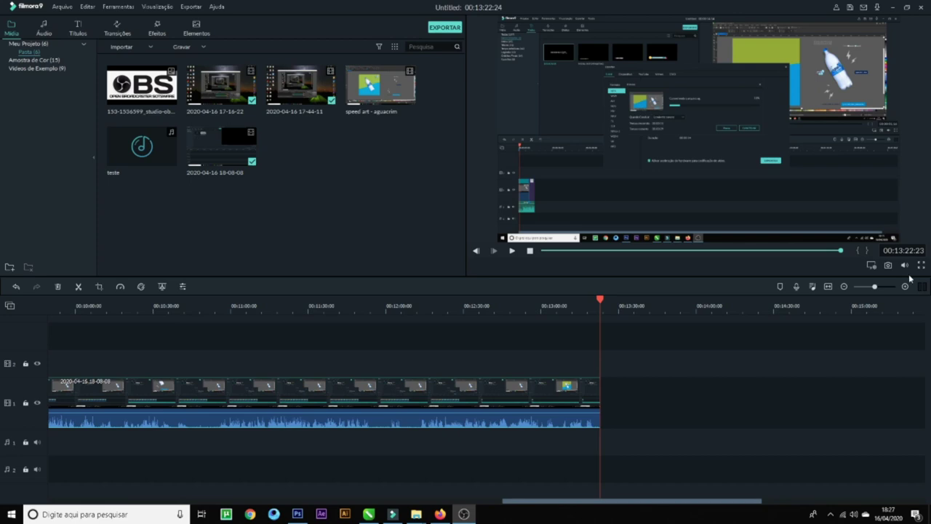
- Switch to File Explorer, open the exported "speed art - aguacrim" video and view it full screen
{"action": "left_click", "coordinate": [894, 9]}
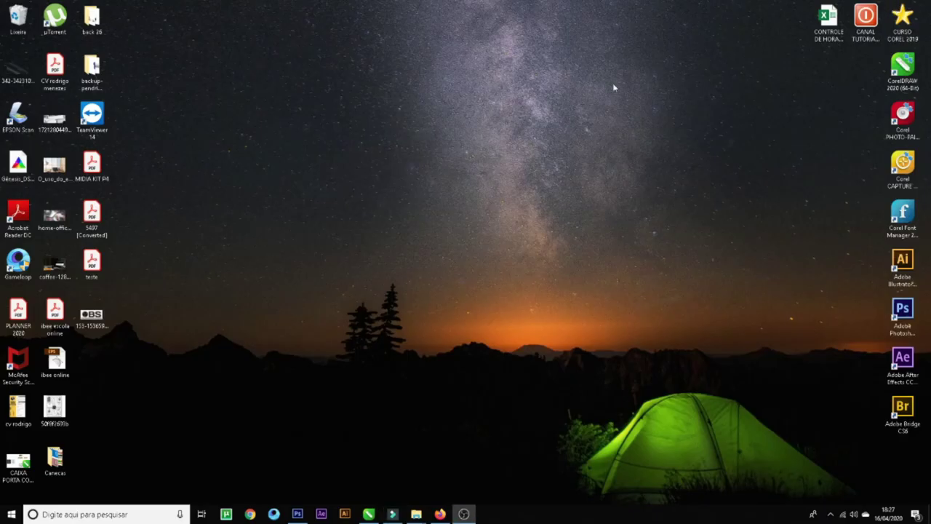
{"action": "left_click", "coordinate": [461, 494]}
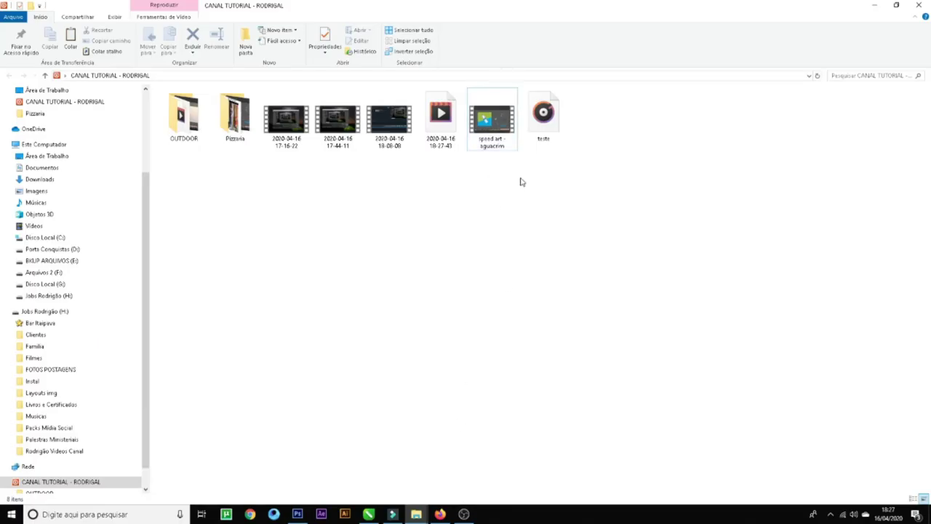
{"action": "double_click", "coordinate": [497, 127]}
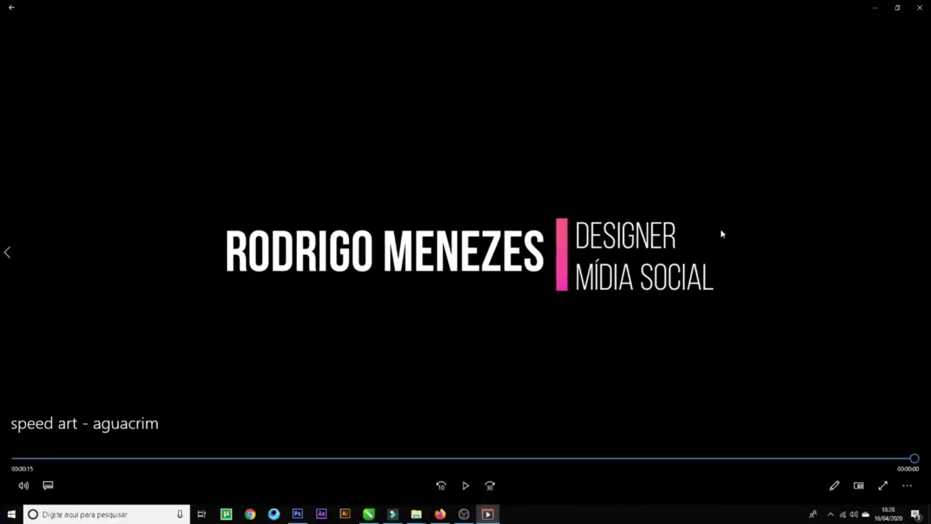
{"action": "double_click", "coordinate": [769, 194]}
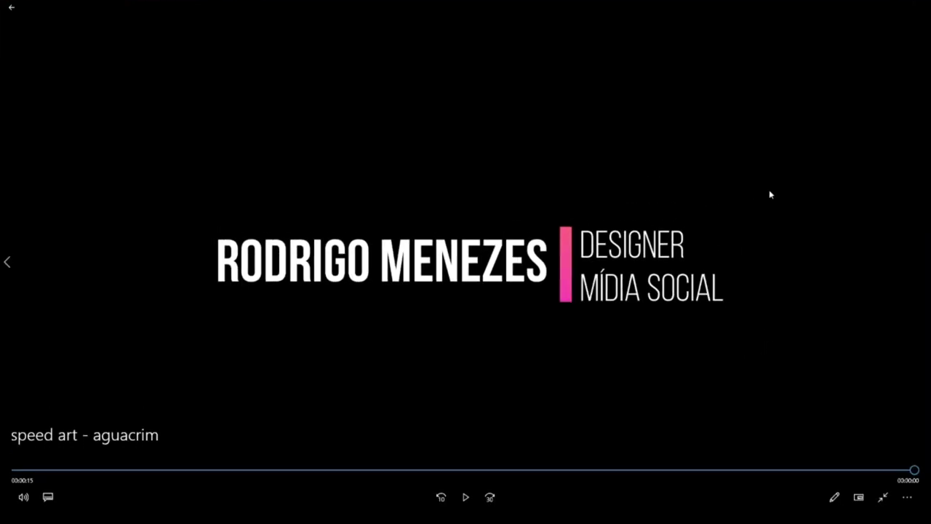
- Close the full-screen video player and switch back to Filmora
{"action": "key", "text": "Escape"}
{"action": "left_click", "coordinate": [918, 6]}
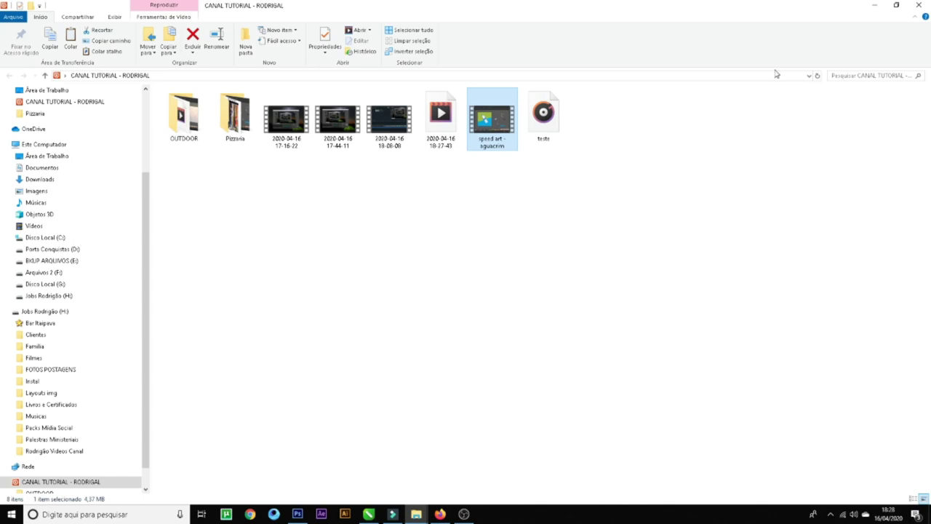
{"action": "left_click", "coordinate": [457, 515]}
{"action": "left_click", "coordinate": [392, 514]}
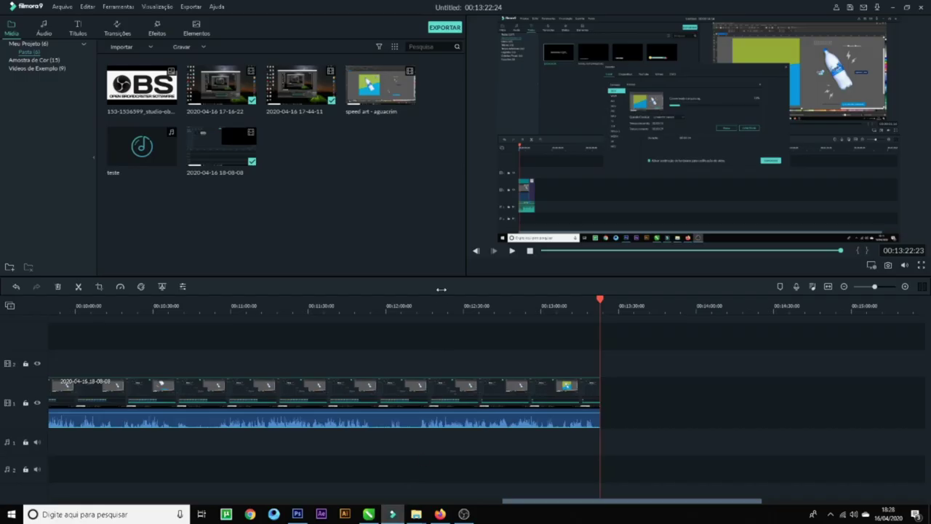